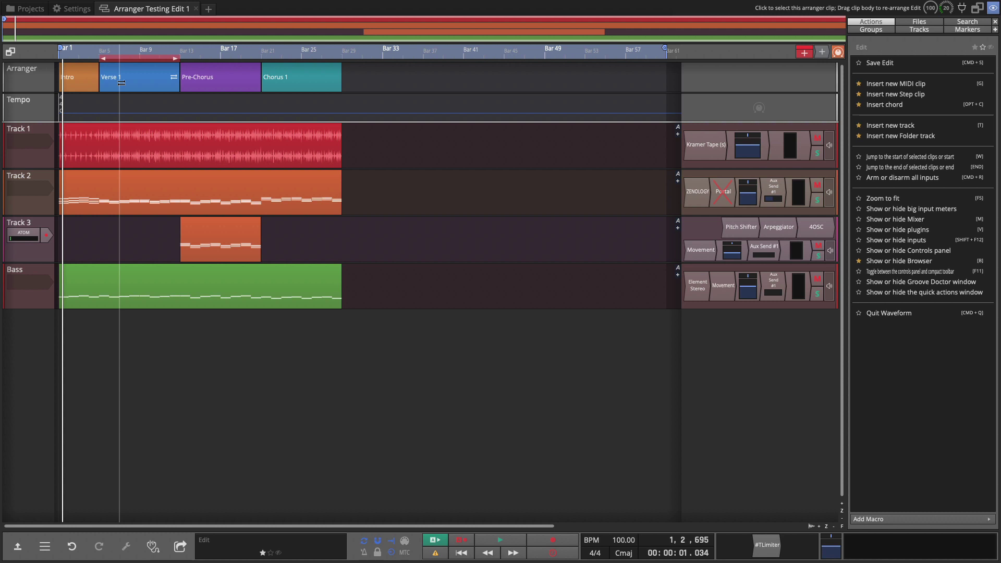
- Create a New Arranger section after Chorus 1, spanning bars 29 to 89
{"action": "left_click", "coordinate": [71, 82]}
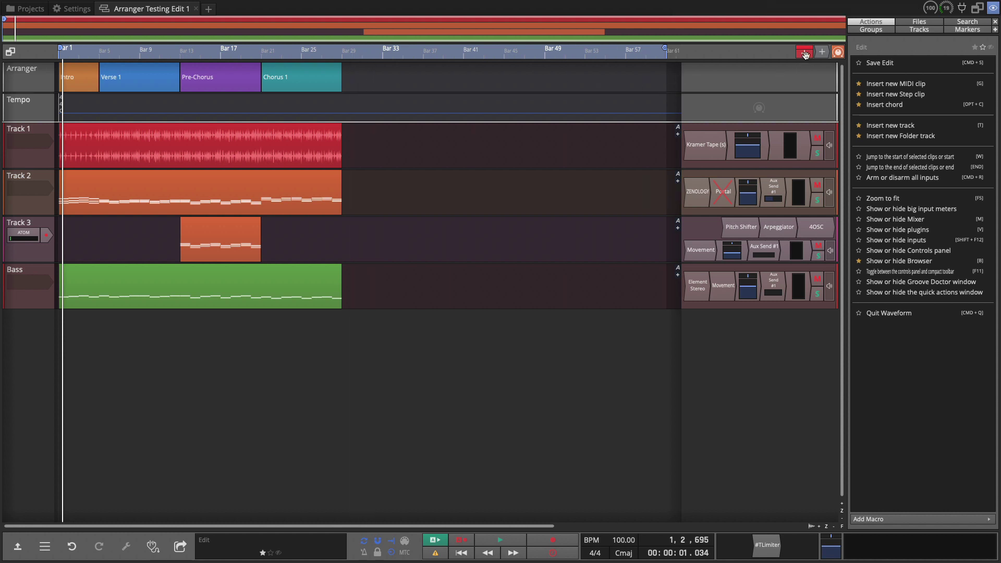
{"action": "mouse_move", "coordinate": [805, 54]}
{"action": "left_mouse_down"}
{"action": "mouse_move", "coordinate": [565, 83]}
{"action": "mouse_move", "coordinate": [344, 84]}
{"action": "left_mouse_up"}
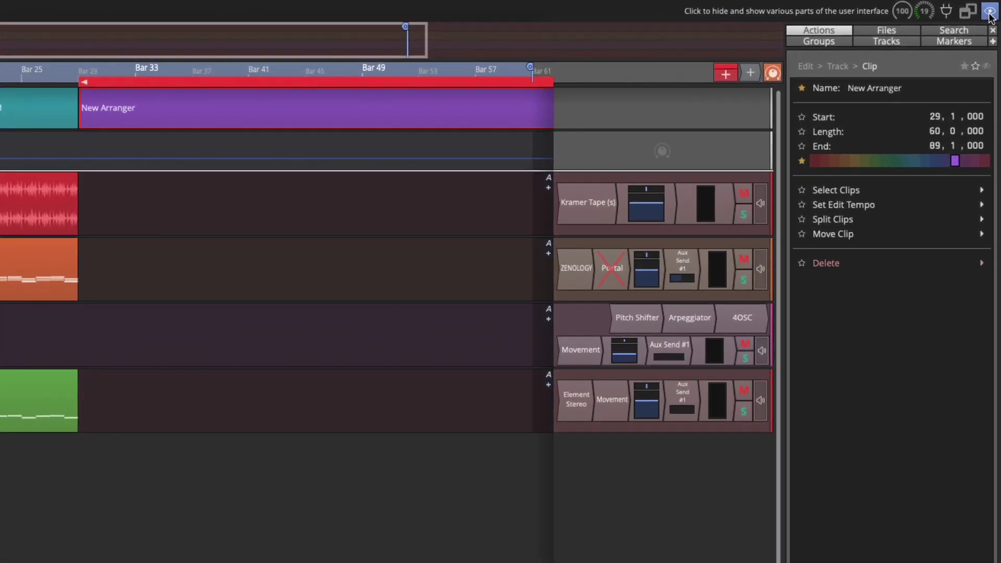
{"action": "left_click", "coordinate": [991, 10]}
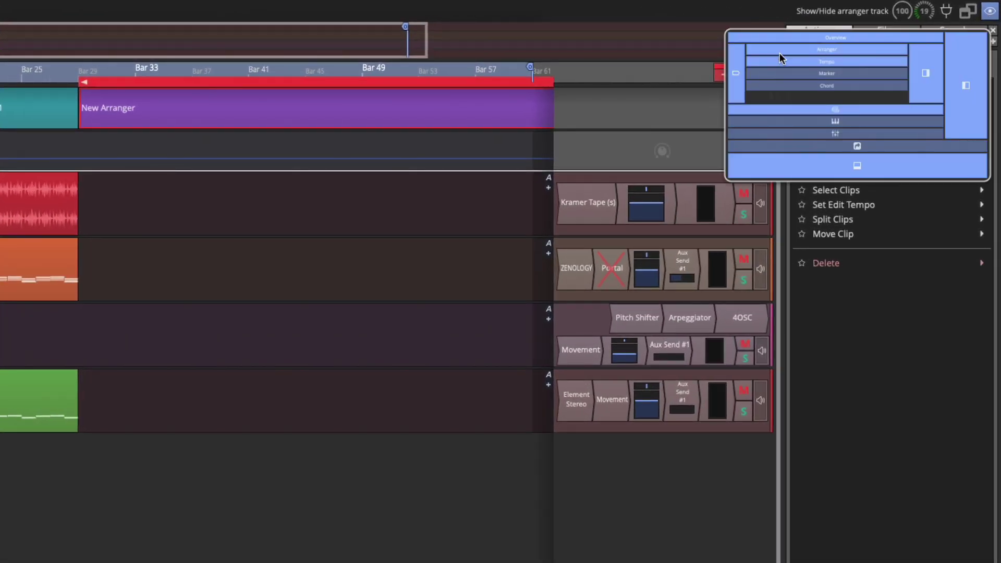
{"action": "left_click", "coordinate": [812, 51]}
{"action": "left_click", "coordinate": [812, 51]}
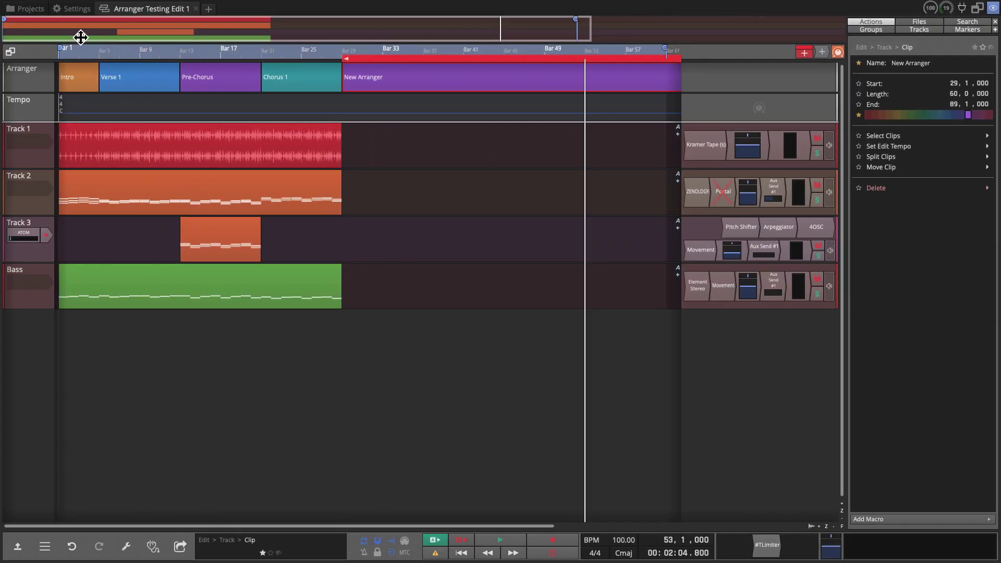
{"action": "left_click", "coordinate": [77, 11]}
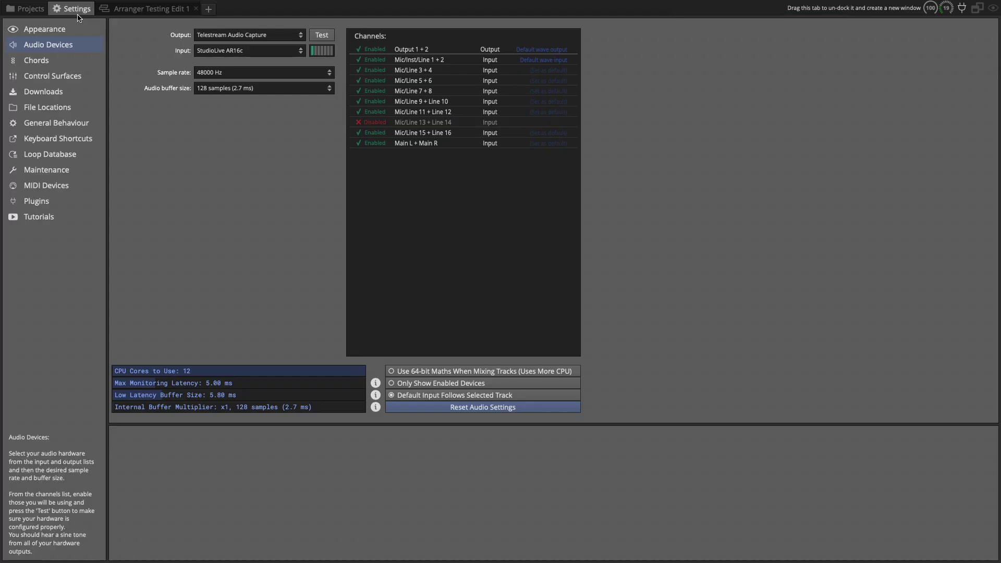
{"action": "left_click", "coordinate": [49, 139]}
{"action": "left_click", "coordinate": [201, 26]}
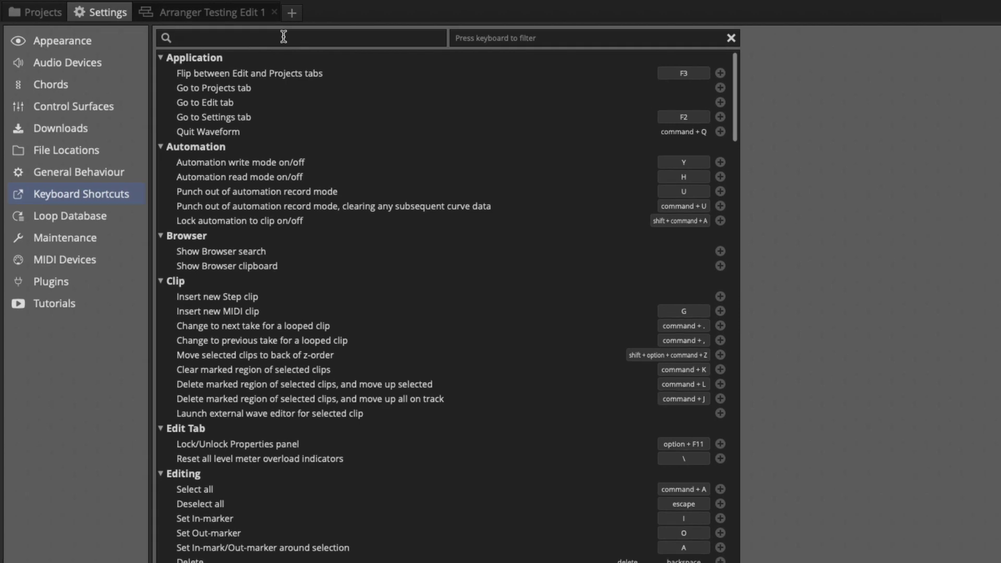
{"action": "type", "text": "arr"}
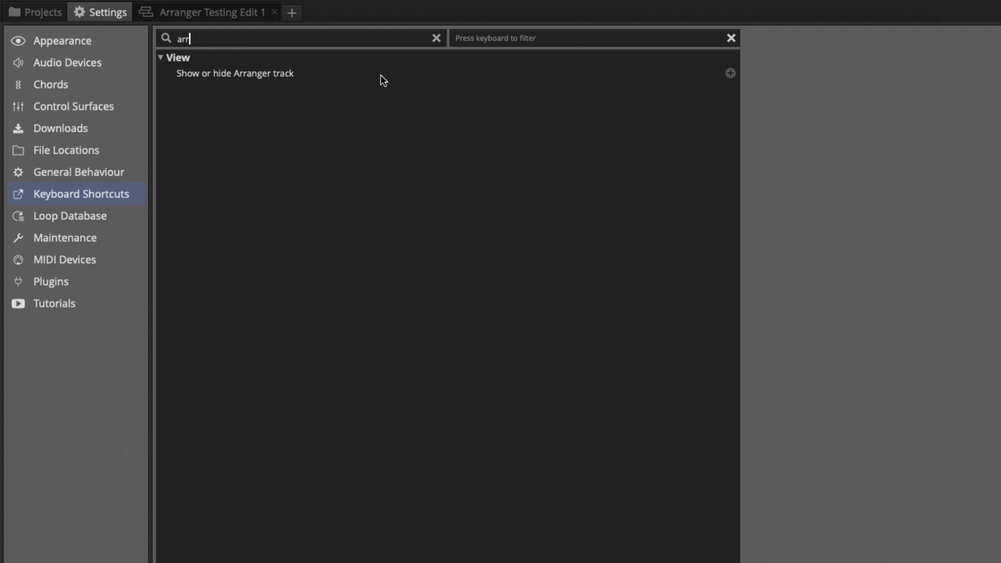
{"action": "left_click", "coordinate": [234, 21]}
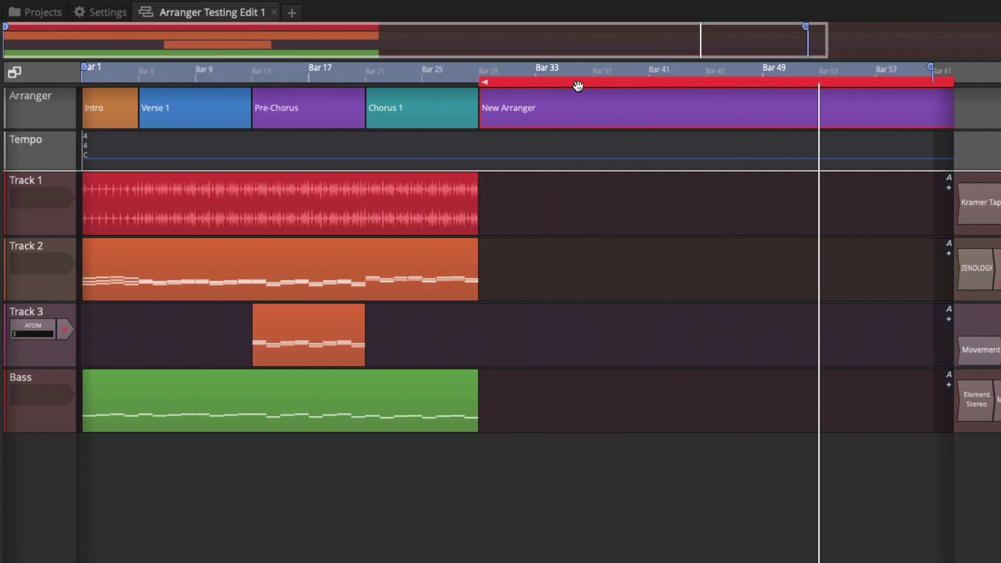
- Delete the New Arranger section and select Verse 1, looping bars 5–13
{"action": "key", "text": "Delete"}
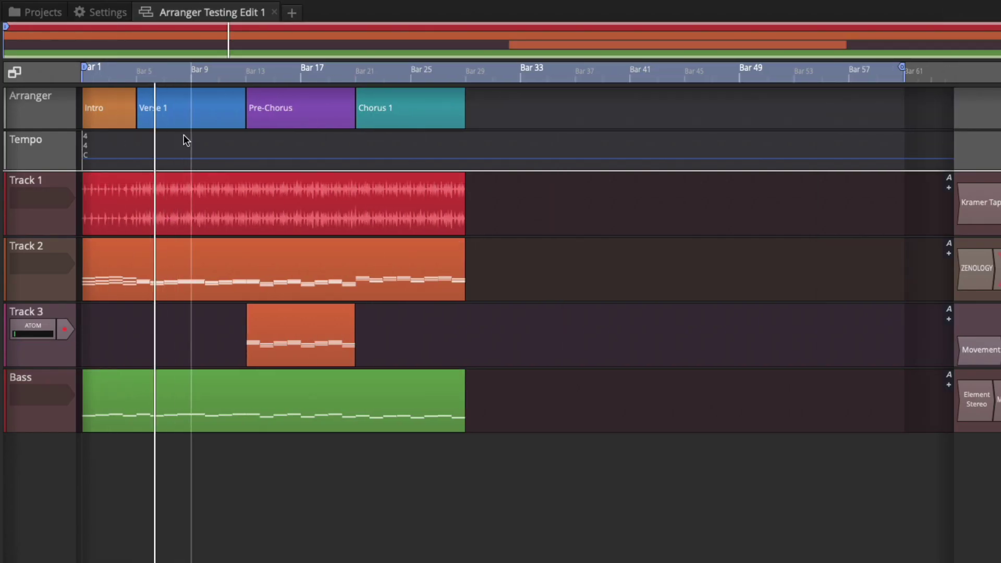
{"action": "left_click", "coordinate": [183, 124]}
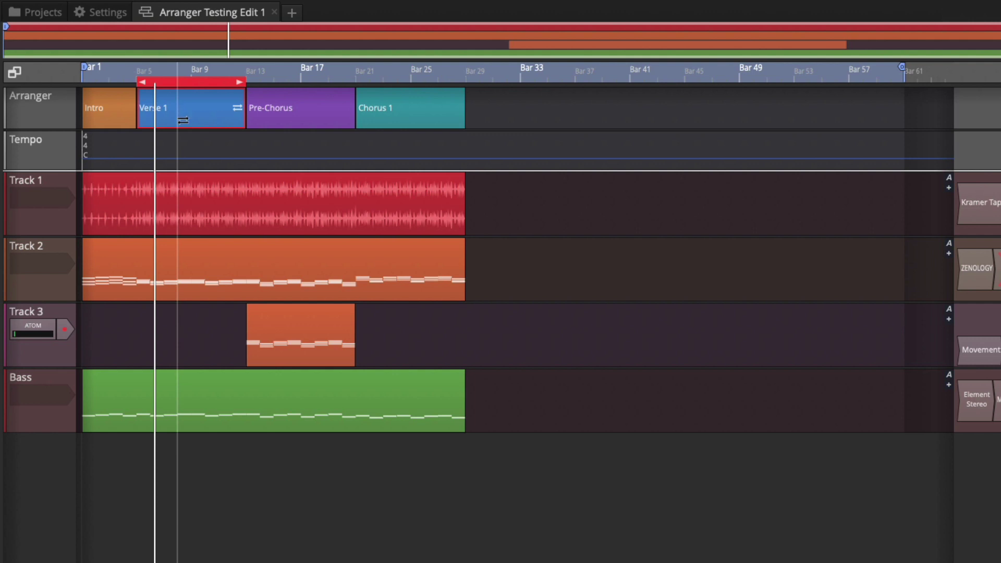
- Copy the Verse 1 section to bars 29–37, directly after Chorus 1
{"action": "left_click_drag", "start_coordinate": [180, 110], "coordinate": [469, 108]}
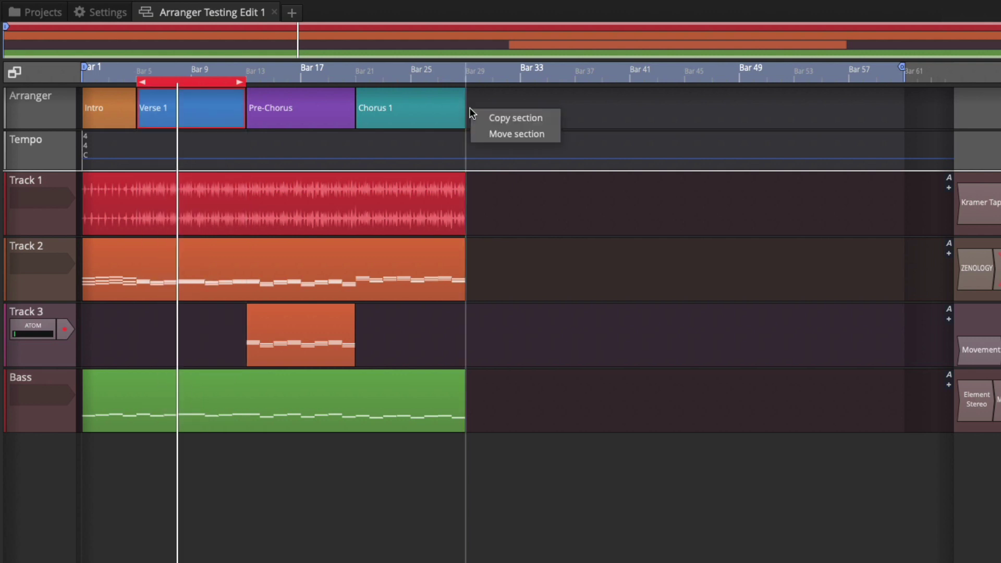
{"action": "left_click", "coordinate": [495, 126]}
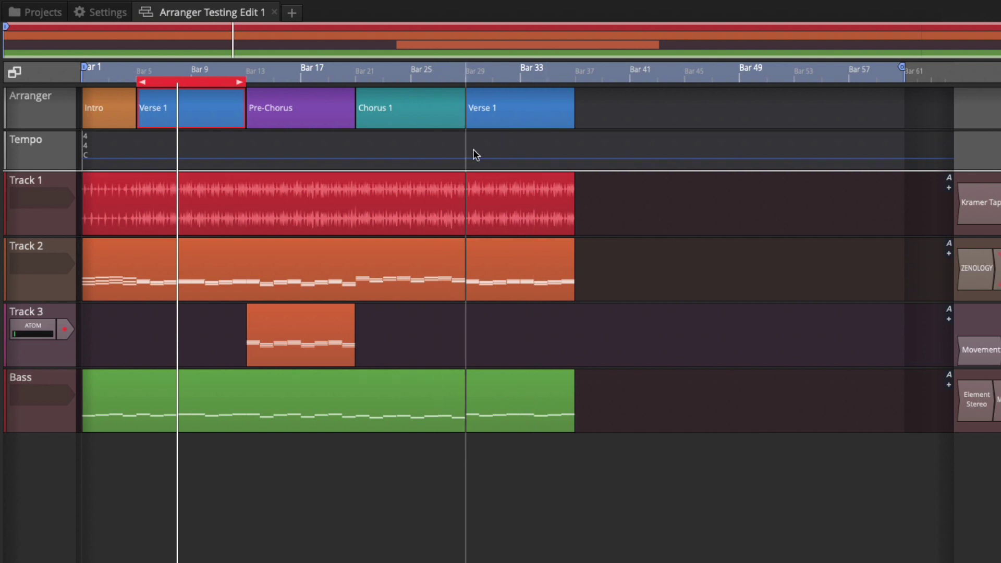
- Rename the copied verse at bars 29–37 to Verse 2 and colour it yellow-green
{"action": "double_click", "coordinate": [496, 110]}
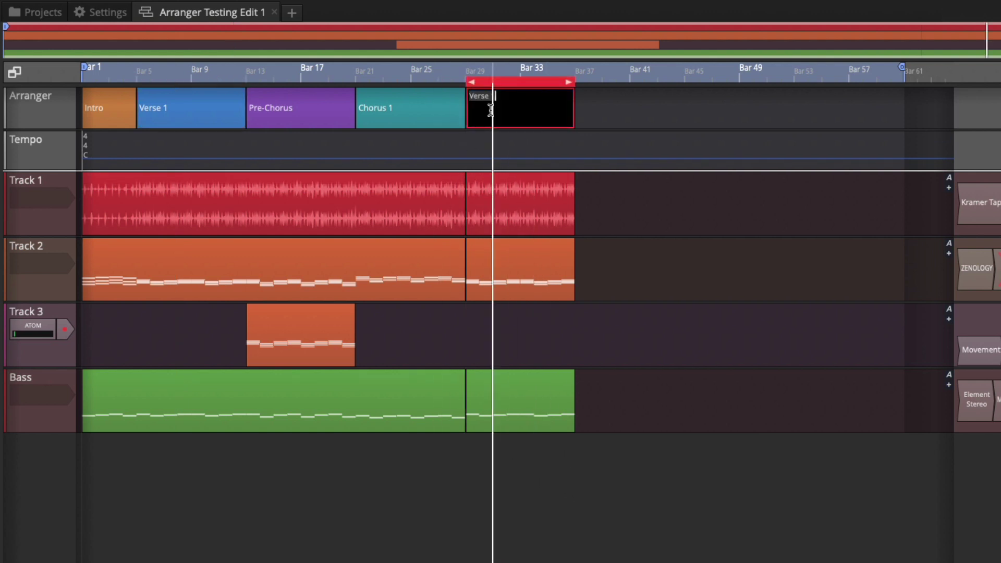
{"action": "key", "text": "End"}
{"action": "key", "text": "Return"}
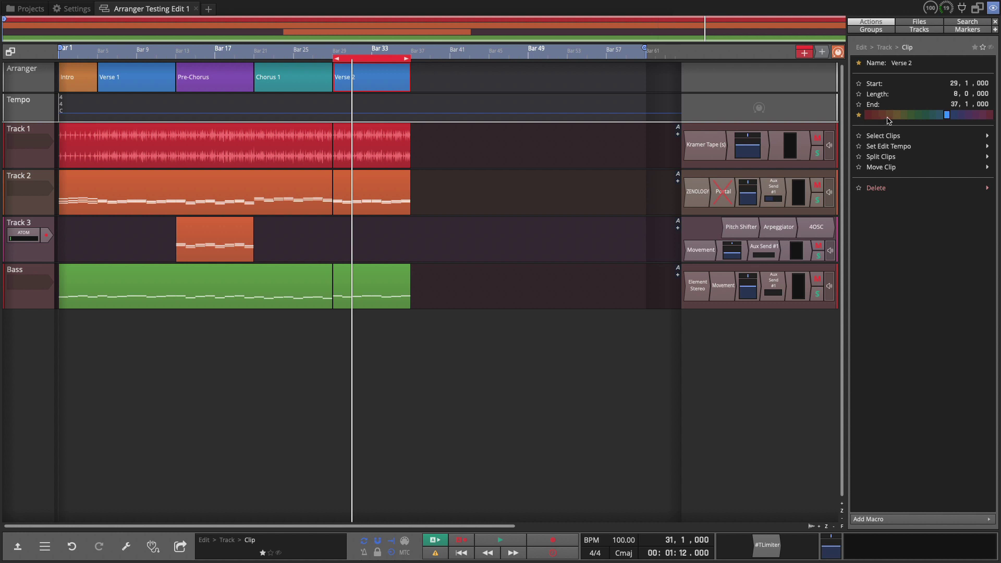
{"action": "mouse_move", "coordinate": [941, 114]}
{"action": "left_mouse_down"}
{"action": "mouse_move", "coordinate": [926, 115]}
{"action": "mouse_move", "coordinate": [959, 114]}
{"action": "mouse_move", "coordinate": [903, 117]}
{"action": "left_mouse_up"}
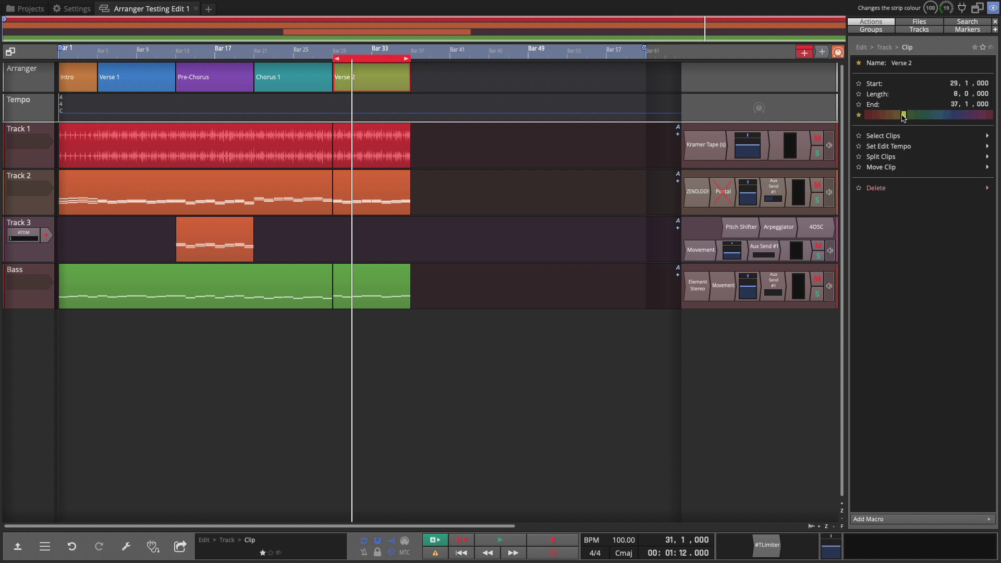
- Recolour the Verse 2 section at bars 29–37 to orange
{"action": "left_click", "coordinate": [371, 70]}
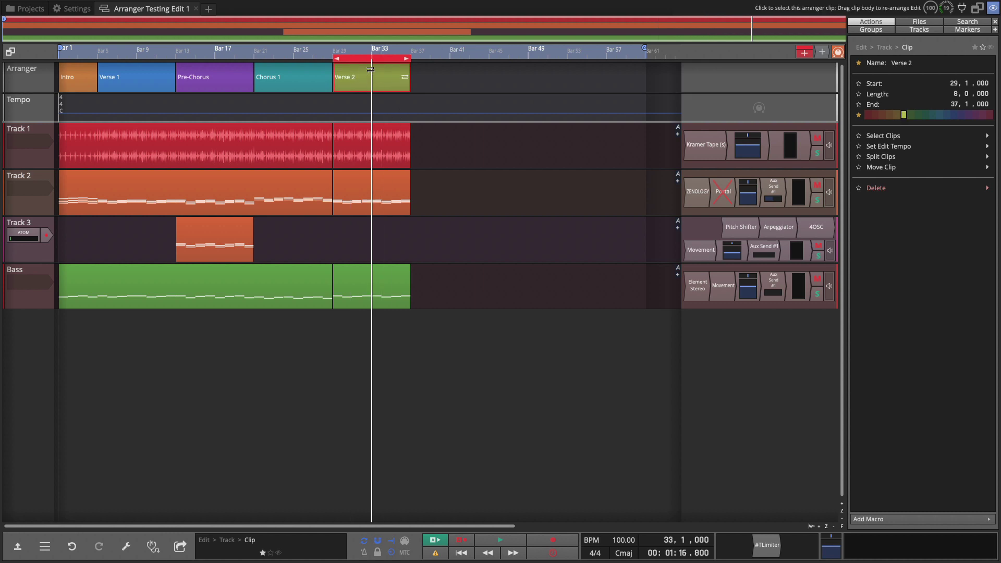
{"action": "double_click", "coordinate": [371, 70]}
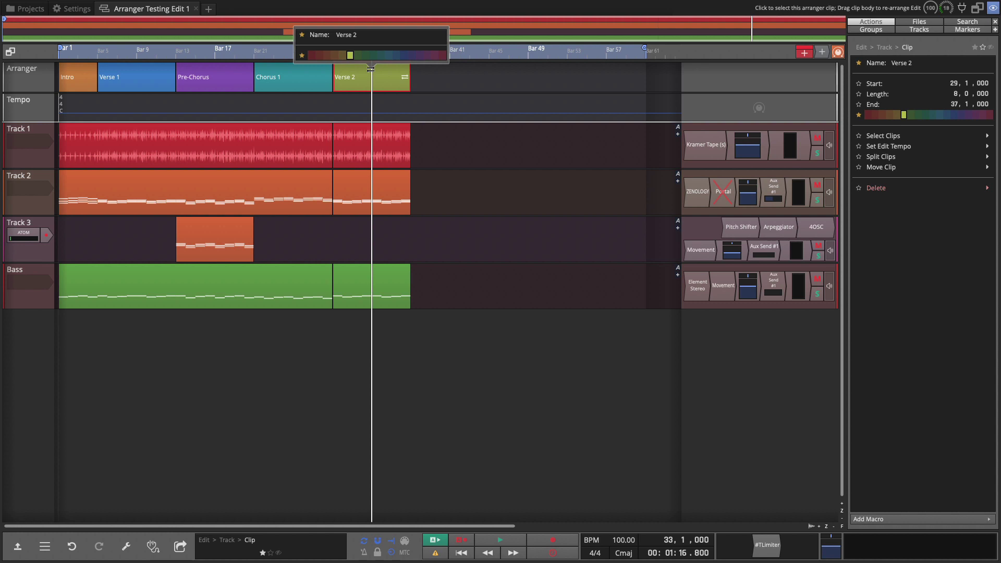
{"action": "mouse_move", "coordinate": [350, 55]}
{"action": "left_mouse_down"}
{"action": "mouse_move", "coordinate": [369, 60]}
{"action": "mouse_move", "coordinate": [343, 62]}
{"action": "left_mouse_up"}
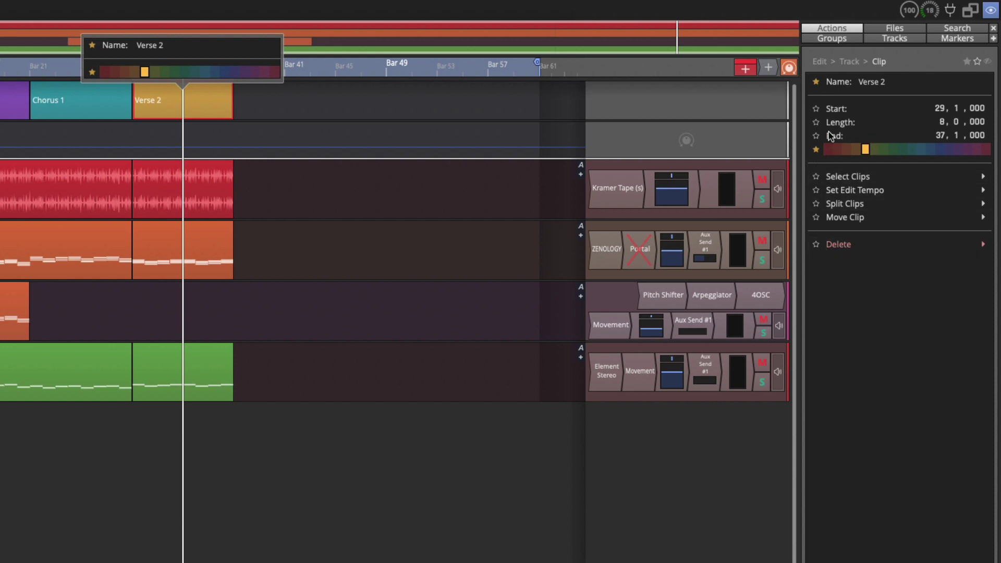
{"action": "left_click", "coordinate": [323, 123]}
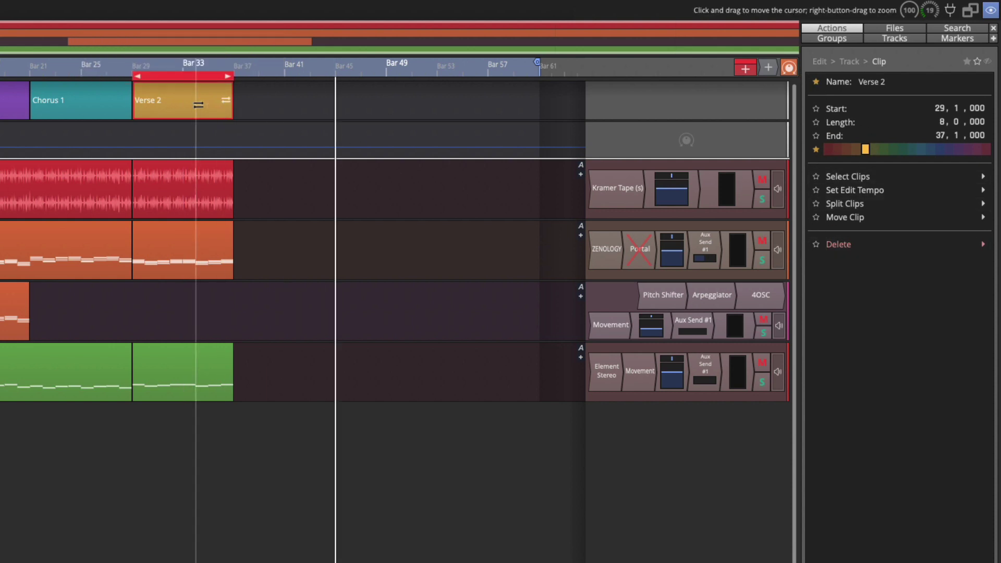
{"action": "left_click", "coordinate": [198, 104]}
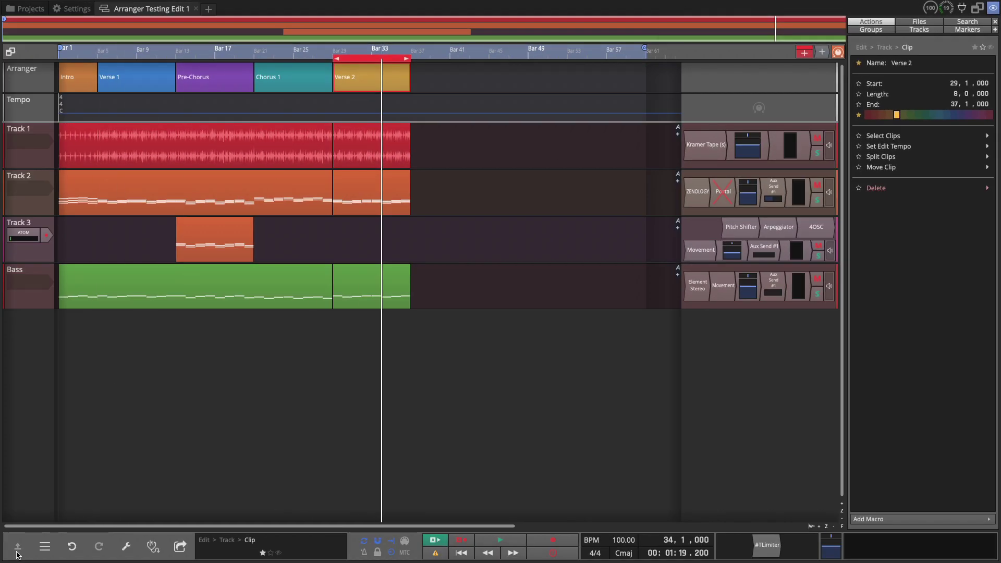
- Show the main menu and Verse 2 clip properties: start 29|1|000, length 8 bars
{"action": "left_click", "coordinate": [17, 545]}
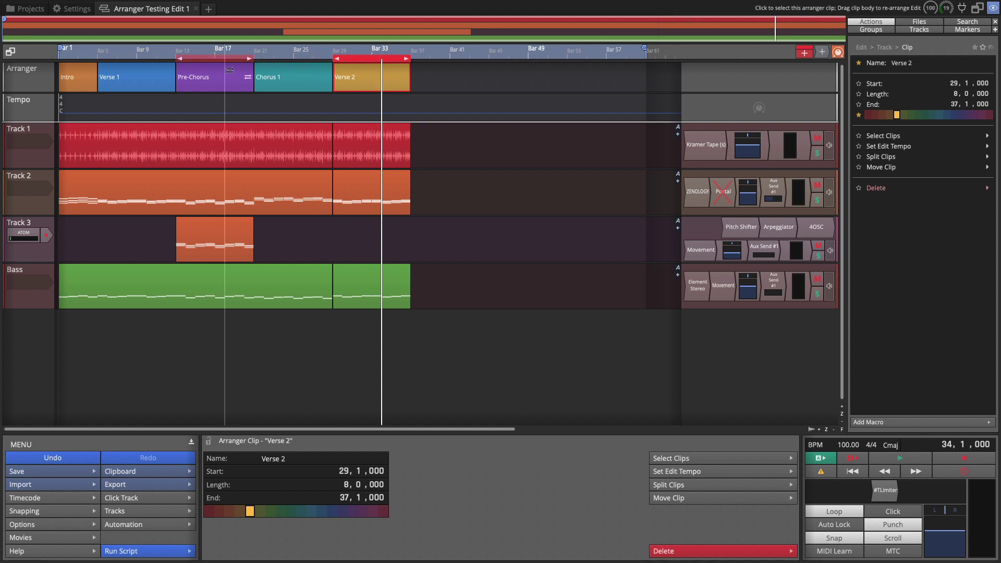
- Copy Pre-Chorus to bar 37 and Chorus 1 to bar 45, after Verse 2
{"action": "left_click_drag", "start_coordinate": [229, 79], "coordinate": [412, 81]}
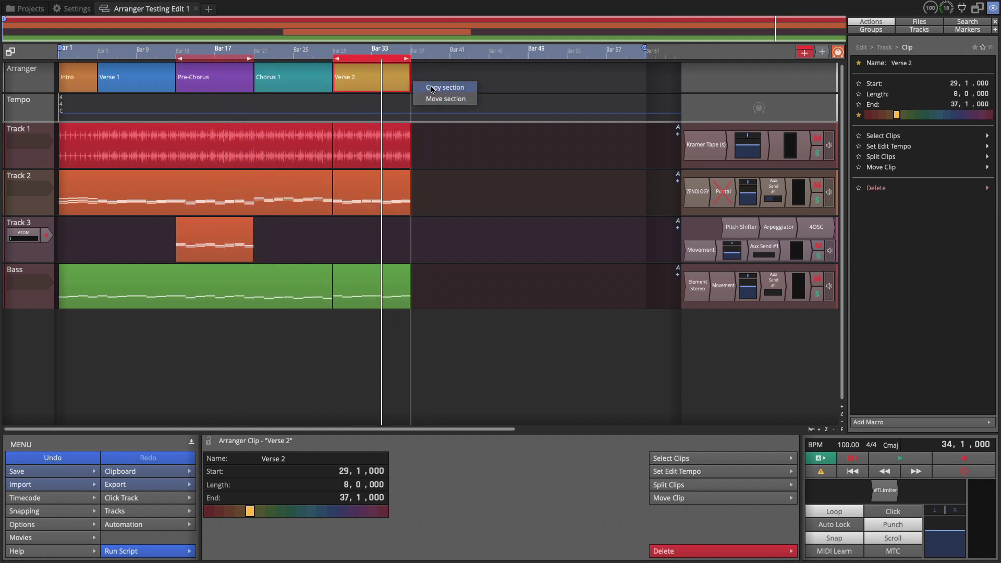
{"action": "left_click", "coordinate": [432, 88]}
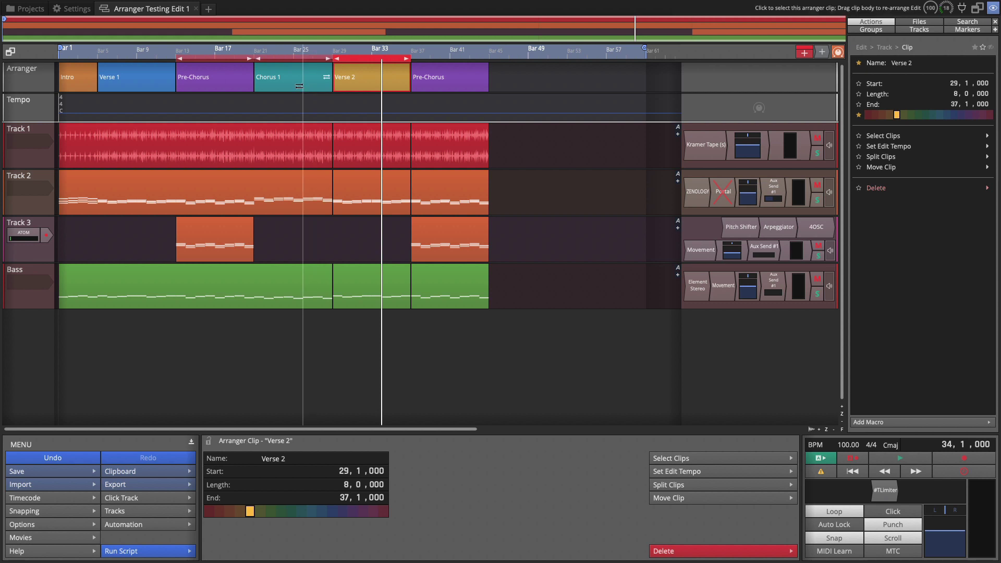
{"action": "left_click_drag", "start_coordinate": [292, 79], "coordinate": [492, 88]}
{"action": "left_click", "coordinate": [515, 95]}
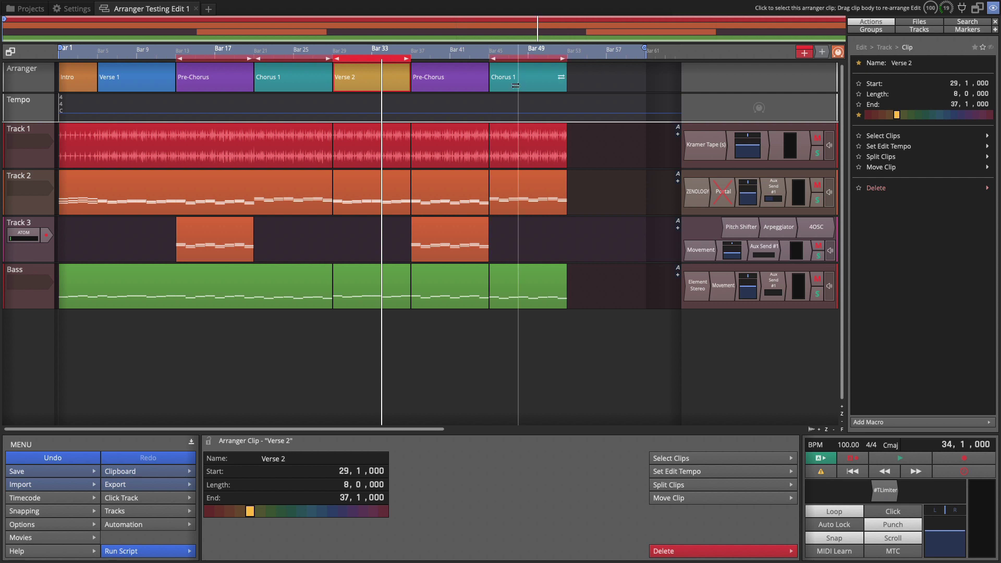
- Rename the copied chorus at bars 45–53 to Chorus 2
{"action": "left_click", "coordinate": [515, 83]}
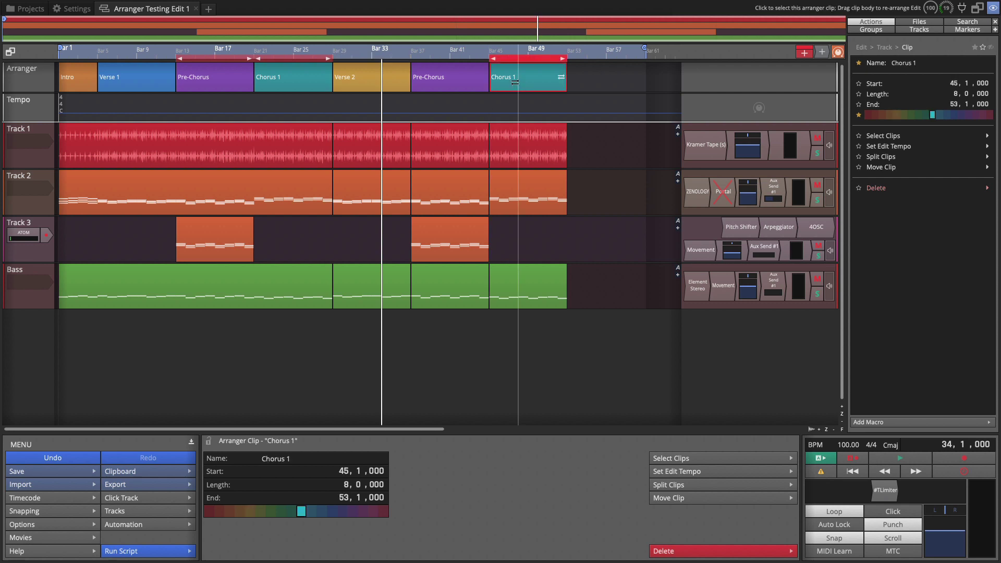
{"action": "double_click", "coordinate": [518, 78]}
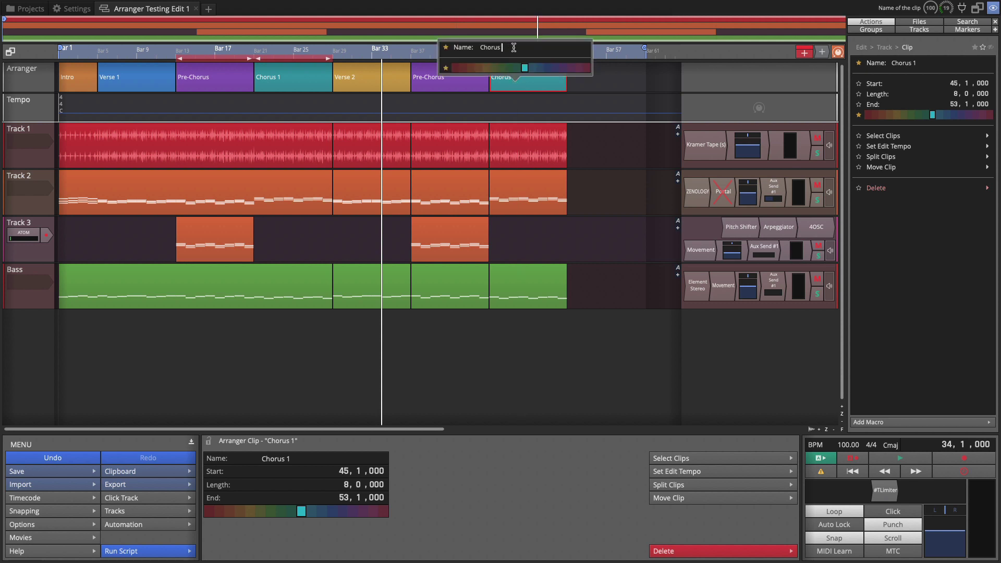
{"action": "type", "text": "2"}
{"action": "left_click", "coordinate": [610, 108]}
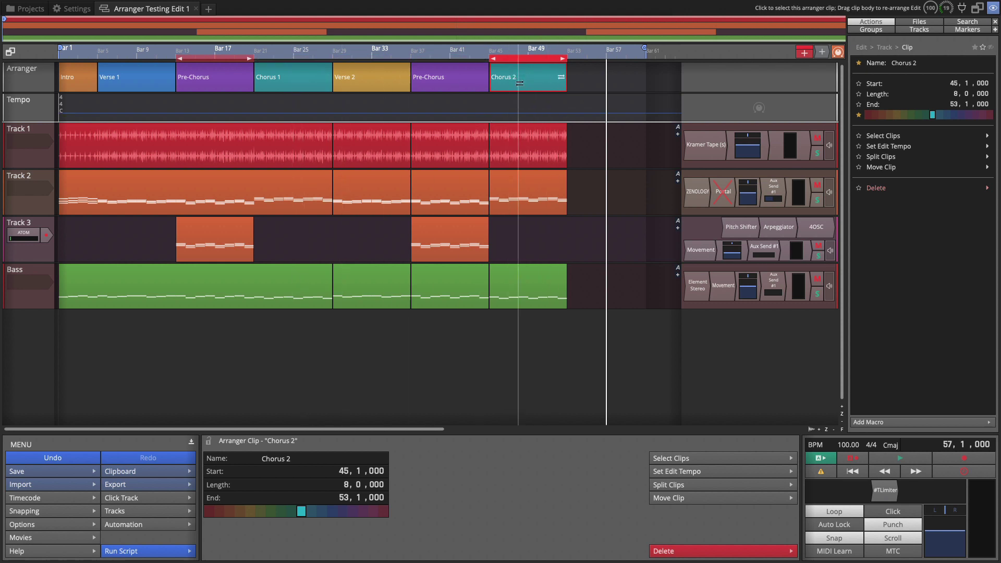
{"action": "mouse_move", "coordinate": [520, 60]}
{"action": "left_mouse_down"}
{"action": "mouse_move", "coordinate": [590, 63]}
{"action": "mouse_move", "coordinate": [524, 70]}
{"action": "left_mouse_up"}
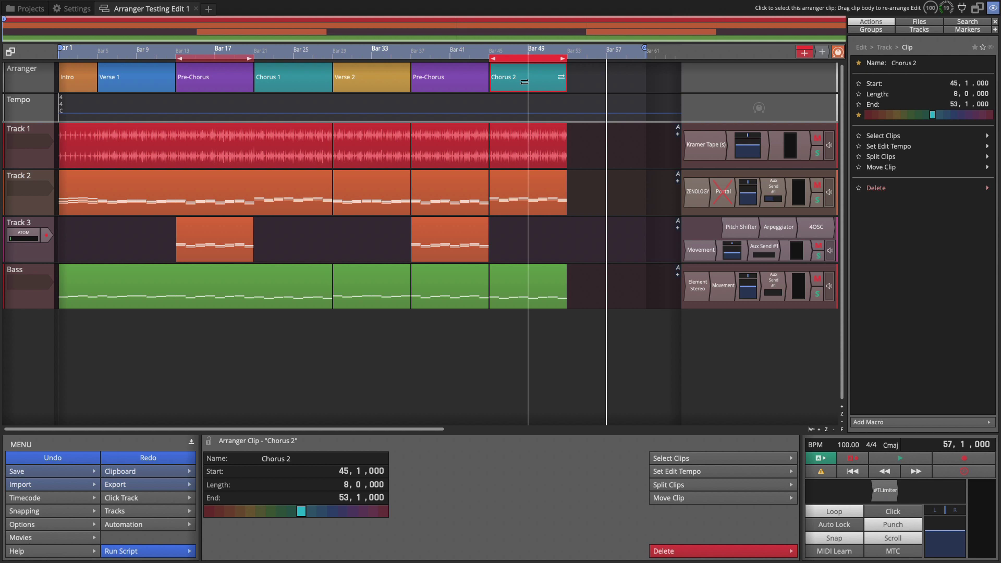
{"action": "left_click", "coordinate": [524, 81]}
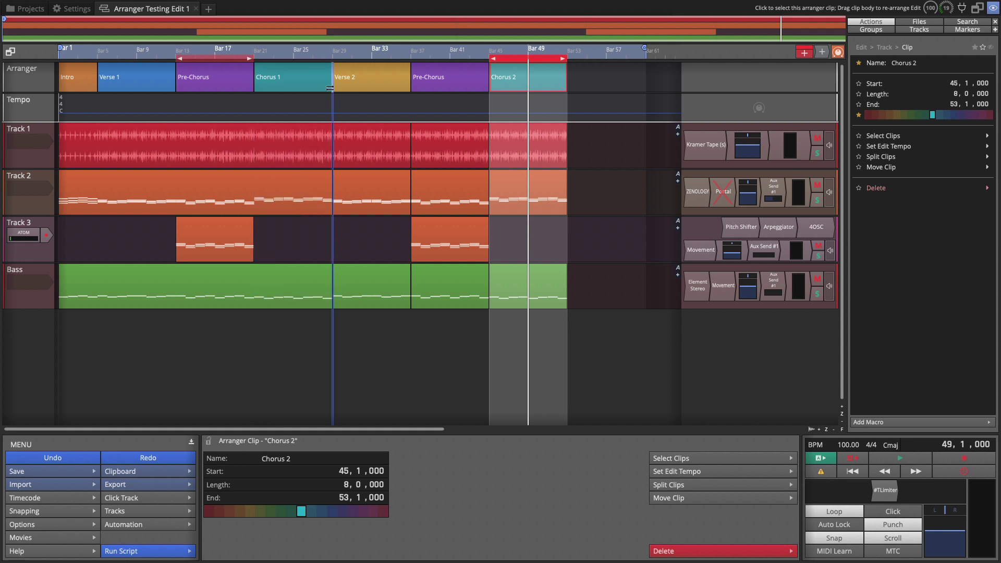
{"action": "right_click", "coordinate": [330, 88]}
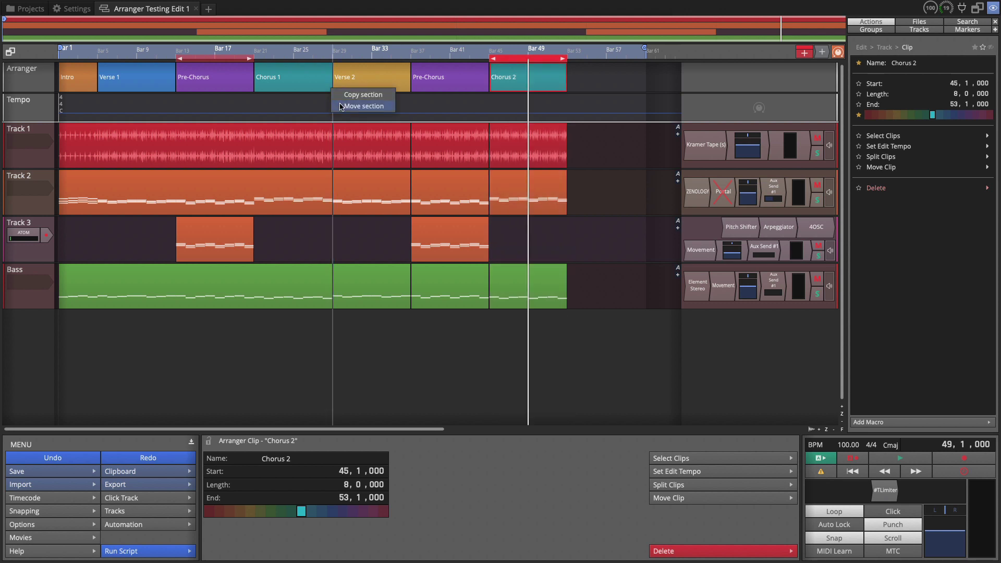
{"action": "left_click", "coordinate": [341, 107]}
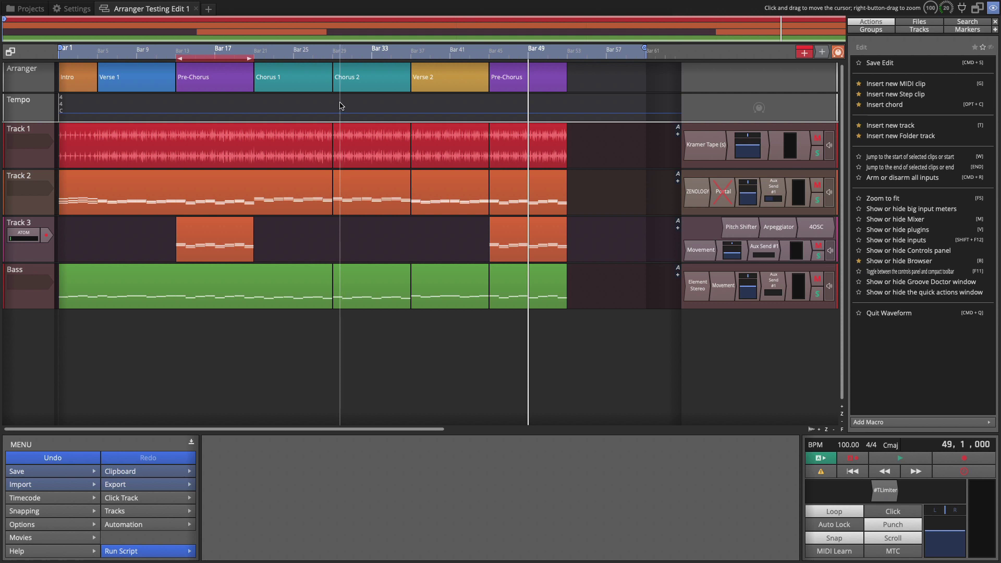
{"action": "key", "text": "super+z"}
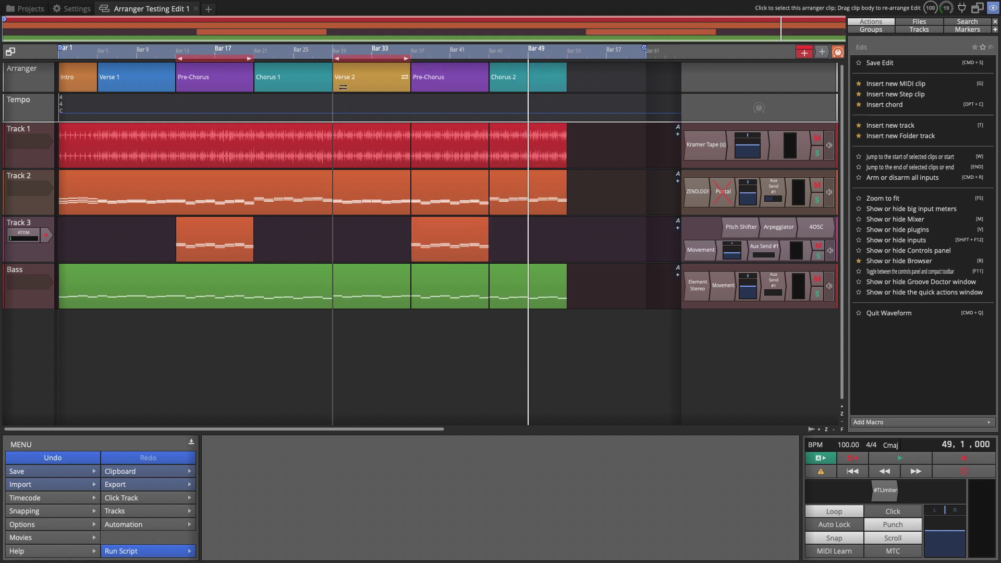
- Swap the choruses so Chorus 2 sits at bars 21–29 and Chorus 1 at 45–53
{"action": "left_click_drag", "start_coordinate": [527, 82], "coordinate": [318, 87]}
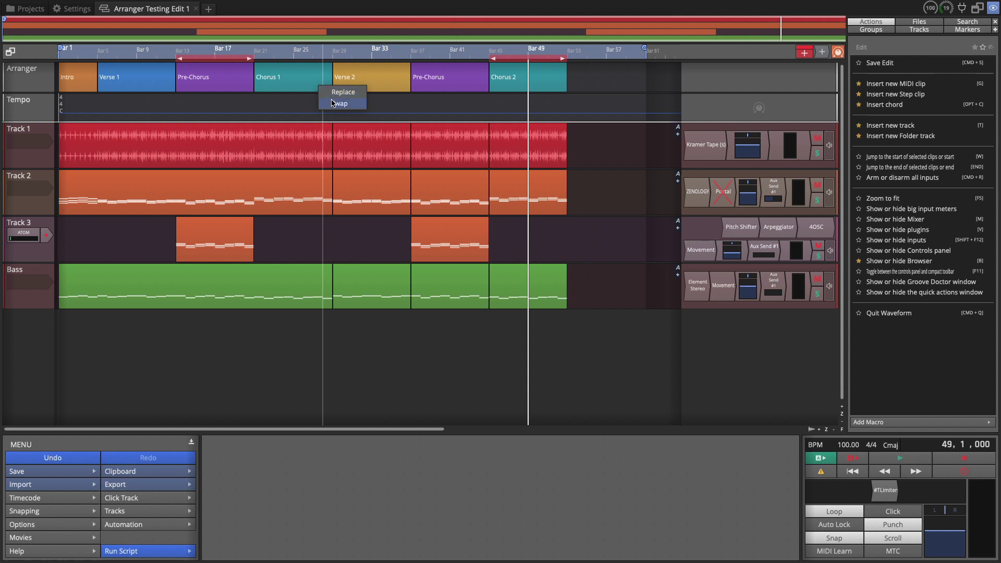
{"action": "left_click", "coordinate": [333, 104]}
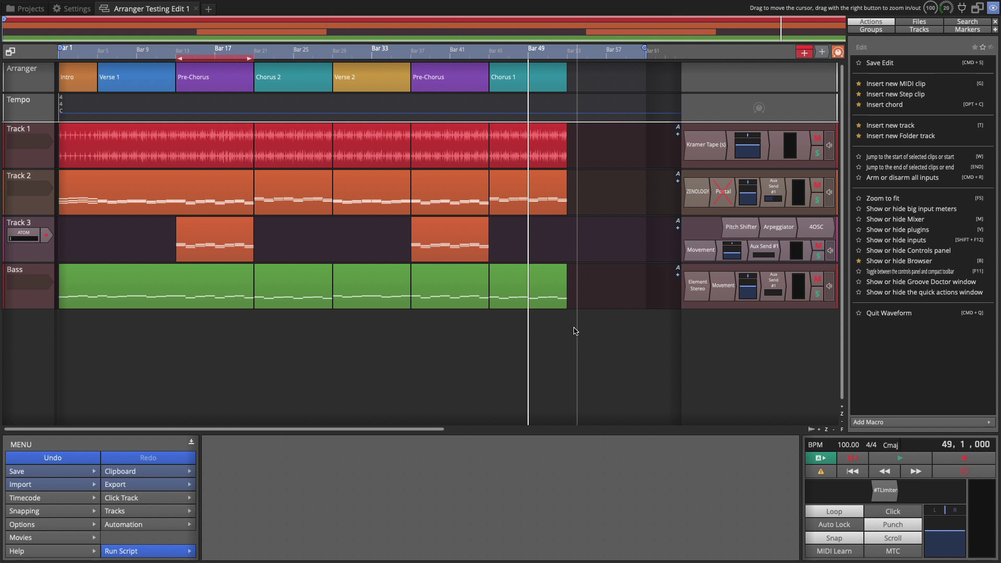
- Delete the Chorus 1, second Pre-Chorus and Verse 2 sections from the arranger track
{"action": "mouse_move", "coordinate": [519, 80]}
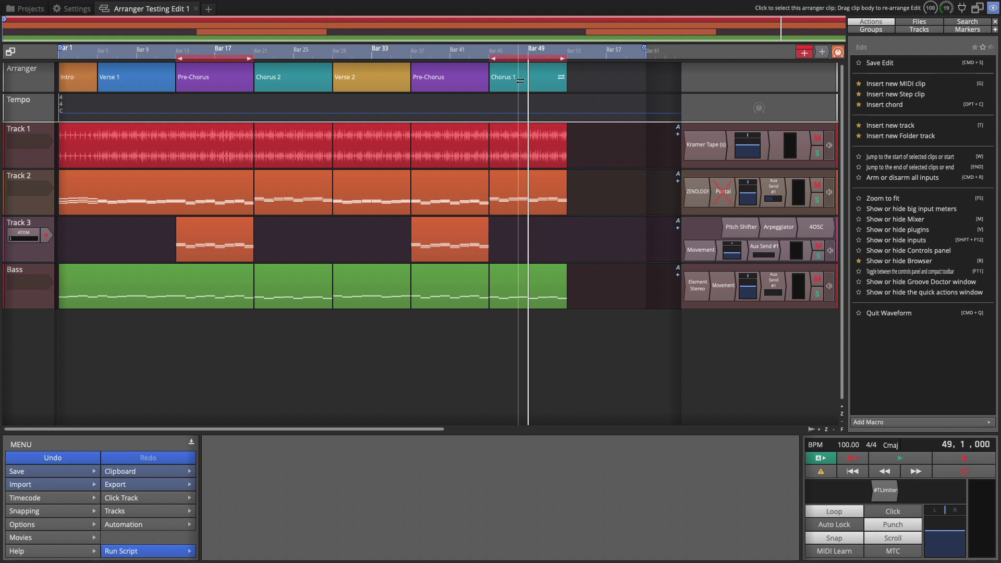
{"action": "mouse_move", "coordinate": [400, 85]}
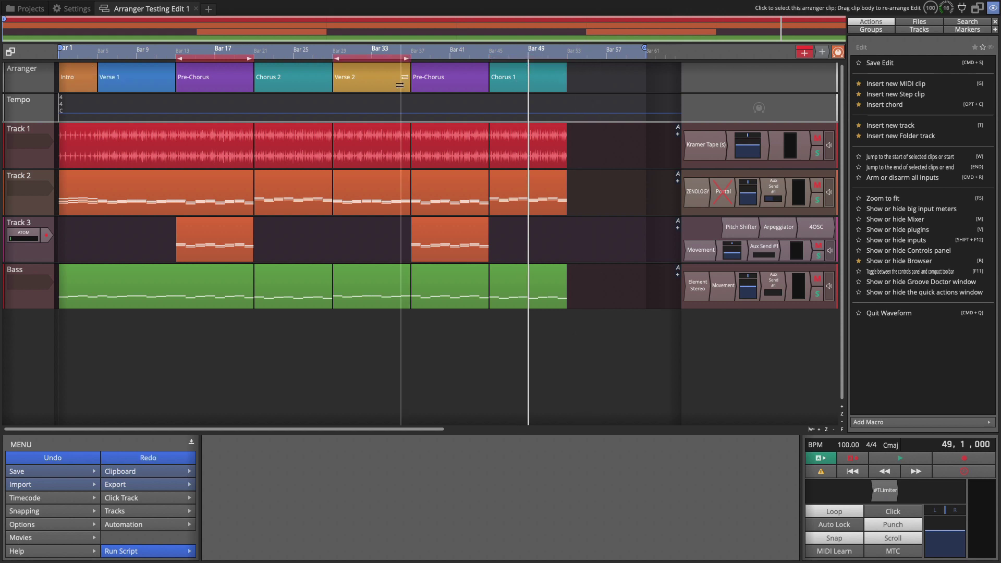
{"action": "left_click", "coordinate": [513, 84]}
{"action": "left_click", "coordinate": [462, 88]}
{"action": "left_click", "coordinate": [389, 78]}
{"action": "left_click", "coordinate": [519, 82]}
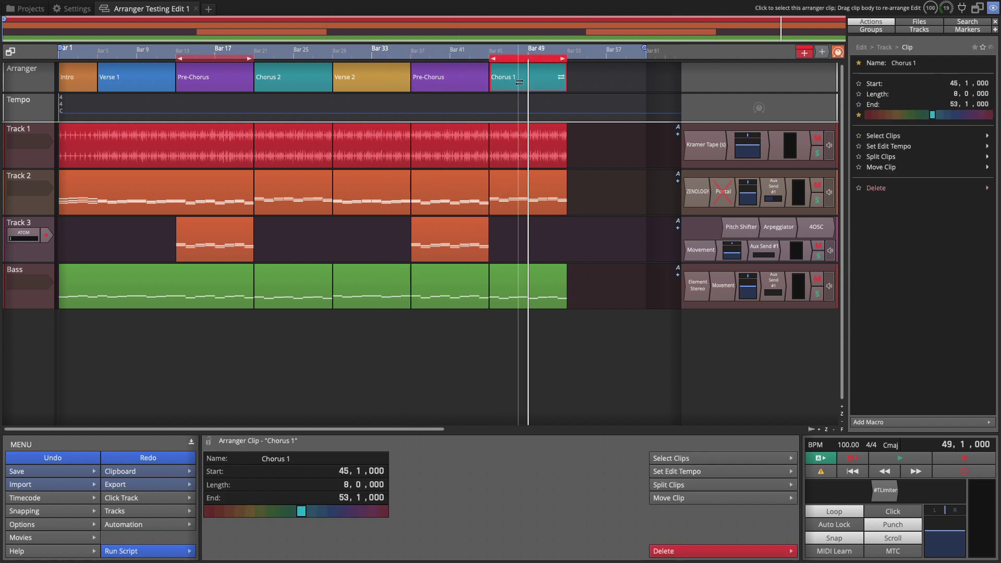
{"action": "left_click", "coordinate": [519, 83]}
{"action": "left_click", "coordinate": [474, 83]}
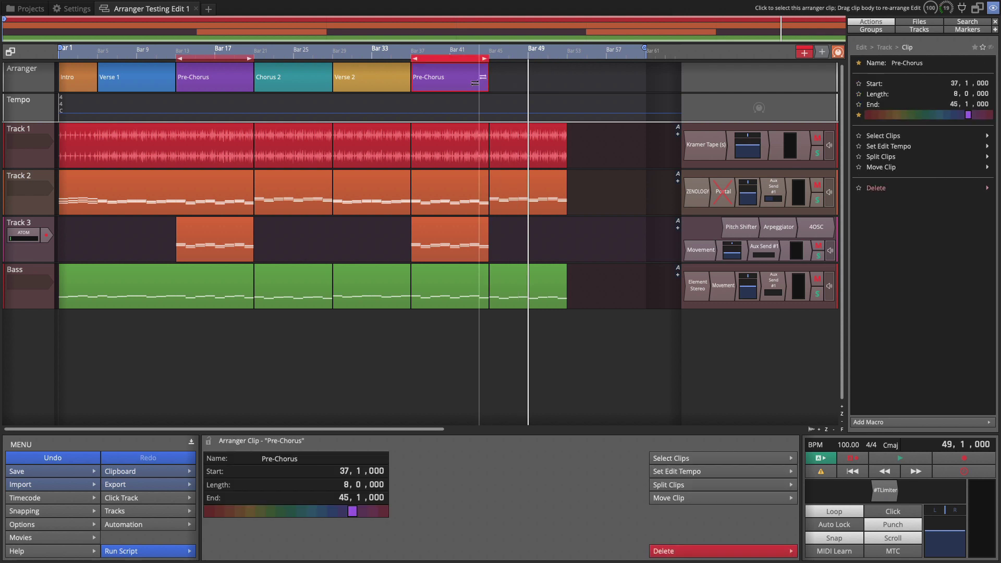
{"action": "key", "text": "Delete"}
{"action": "left_click", "coordinate": [389, 80]}
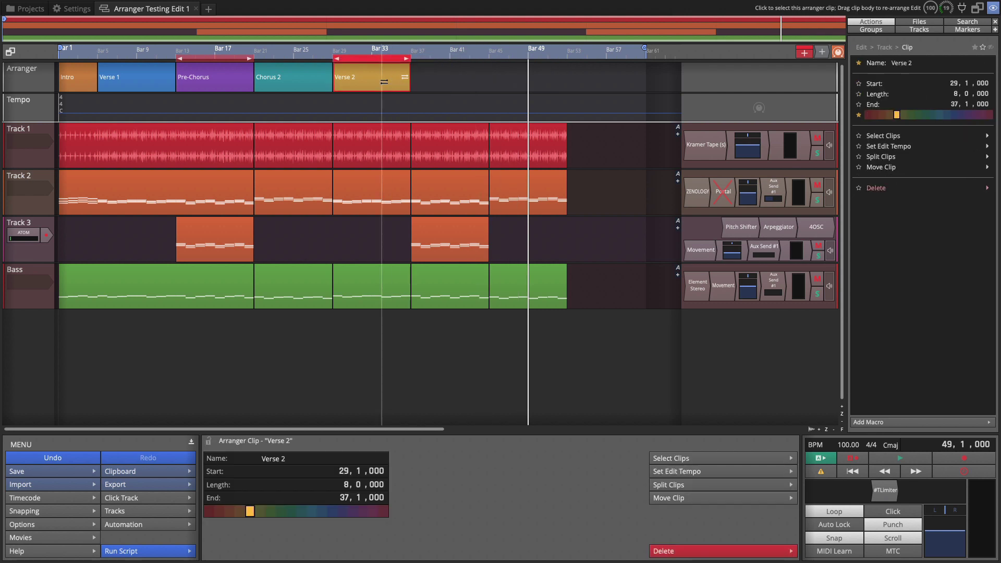
{"action": "key", "text": "Delete"}
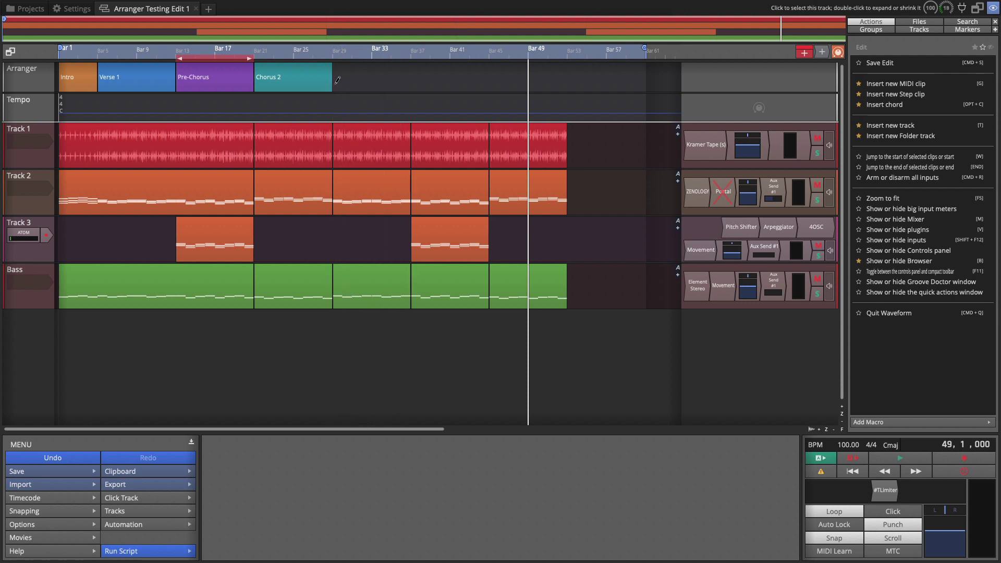
- Draw an arranger section over bars 29–53, name it A, and colour it orange
{"action": "left_click_drag", "start_coordinate": [338, 81], "coordinate": [568, 83]}
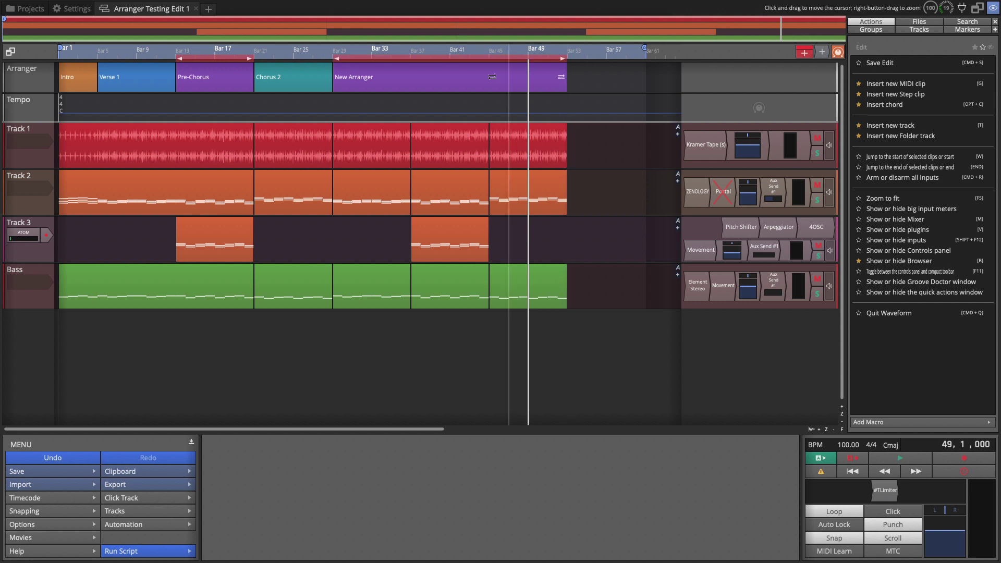
{"action": "left_click", "coordinate": [354, 81]}
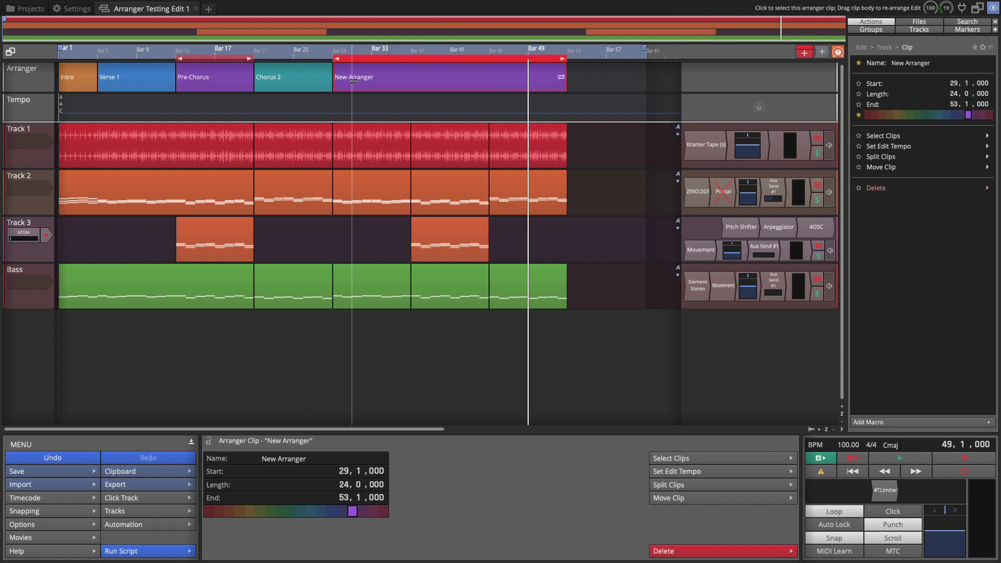
{"action": "double_click", "coordinate": [288, 458]}
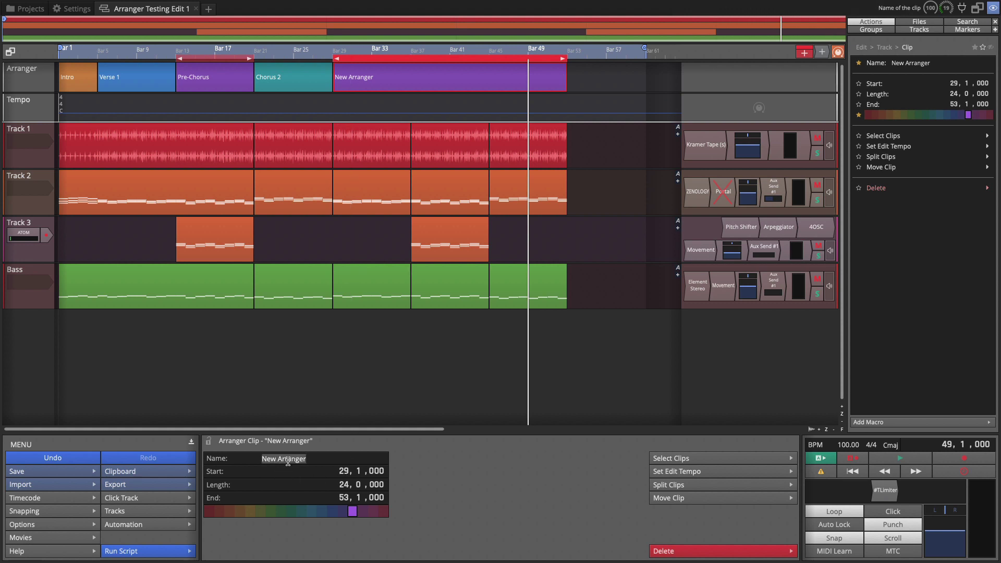
{"action": "type", "text": "A"}
{"action": "left_click", "coordinate": [301, 511]}
{"action": "left_click", "coordinate": [238, 511]}
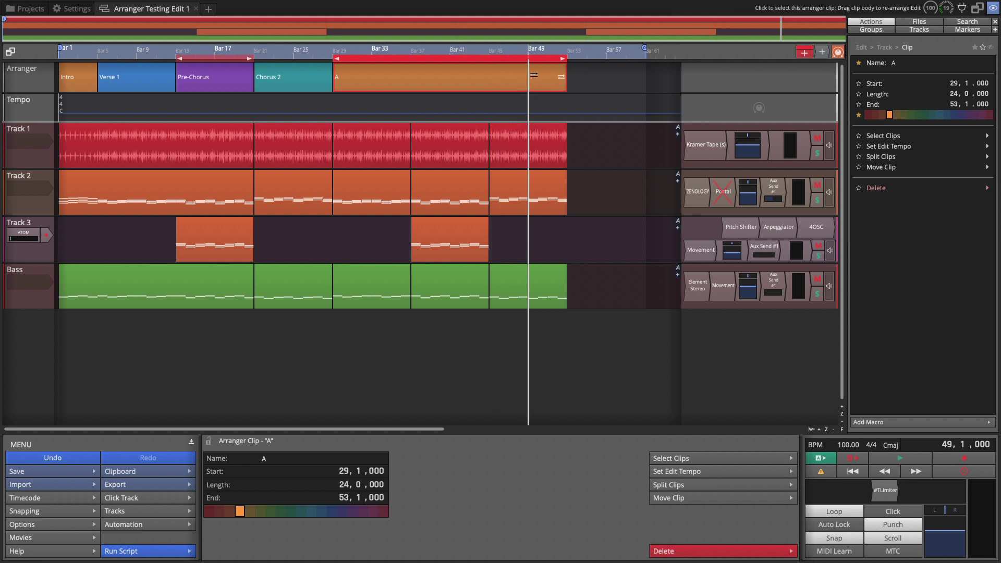
- End section A at bar 37, duplicate it as B, and set the playhead at bar 41
{"action": "left_click_drag", "start_coordinate": [563, 63], "coordinate": [409, 88]}
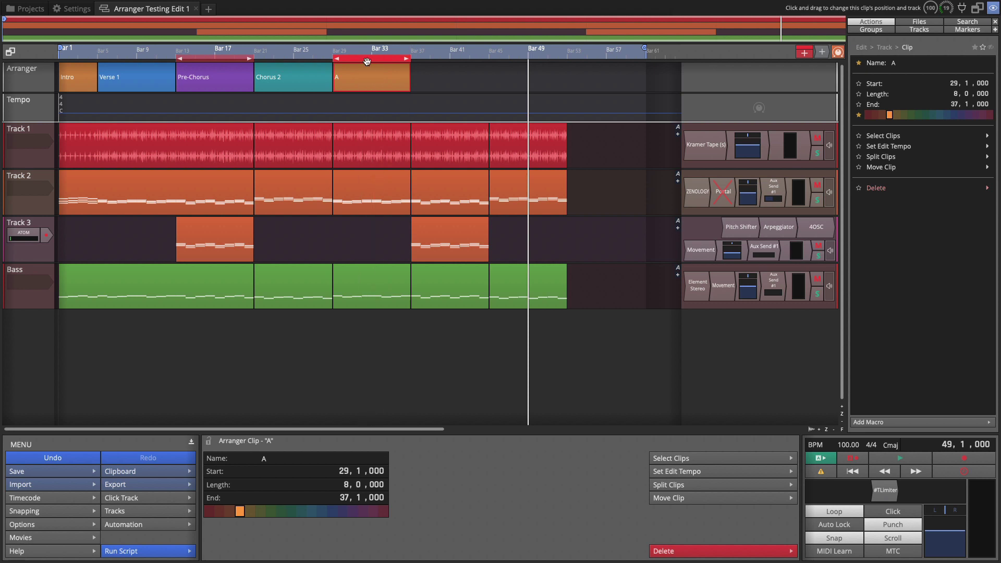
{"action": "key", "text": "ctrl+d"}
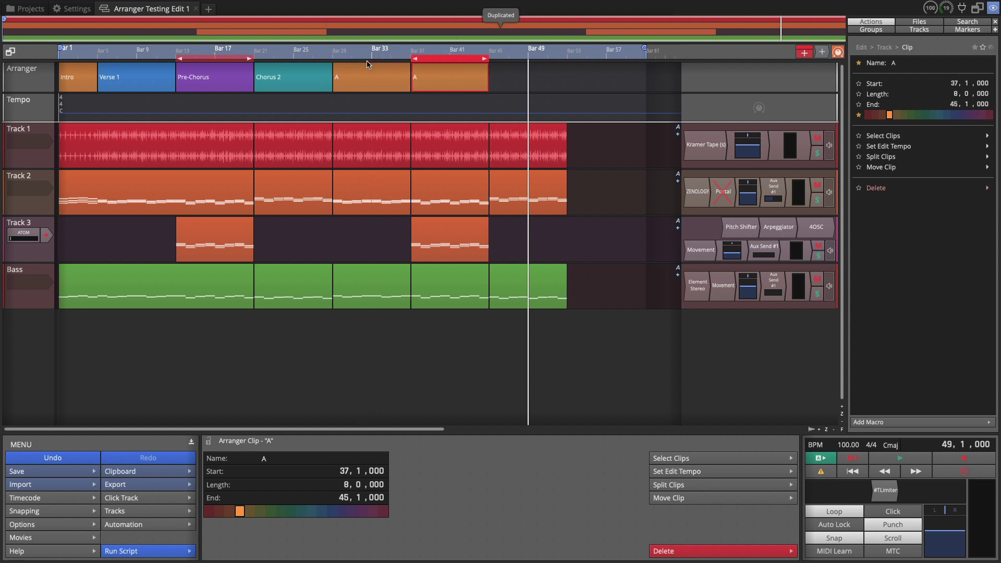
{"action": "left_click", "coordinate": [269, 460]}
{"action": "key", "text": "BackSpace"}
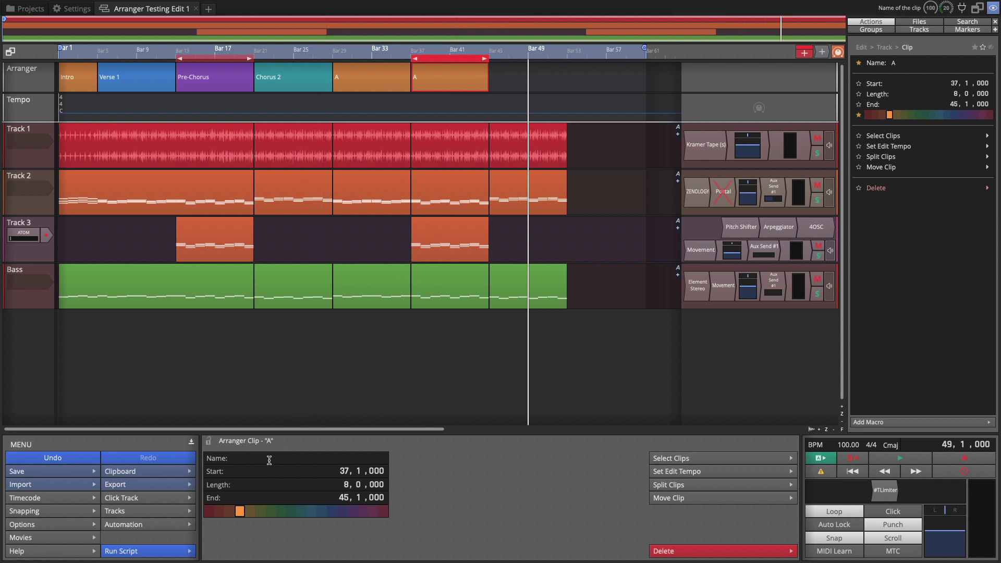
{"action": "type", "text": "B"}
{"action": "left_click", "coordinate": [447, 77]}
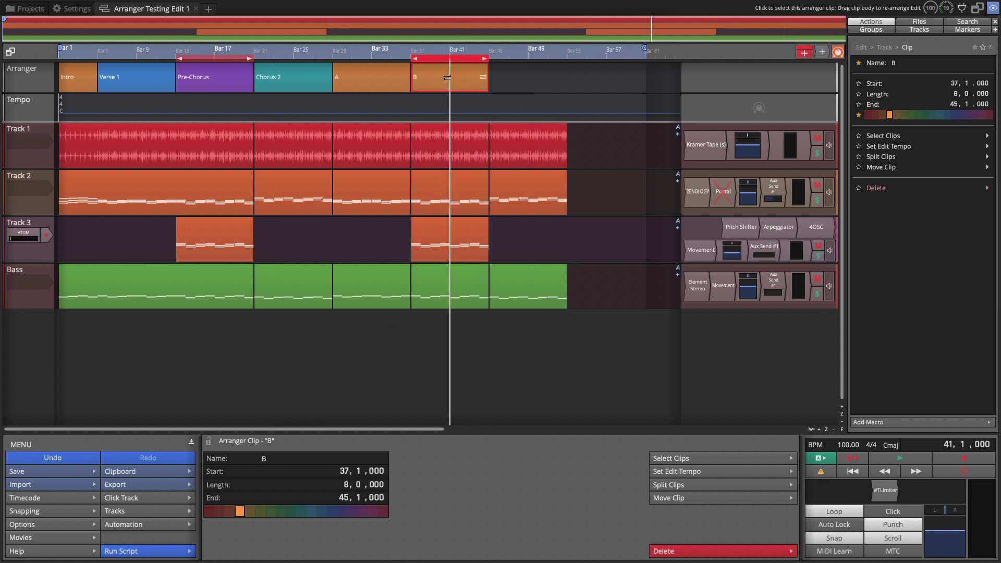
- Split B at bar 41 and shift both B halves eight bars later
{"action": "key", "text": "s"}
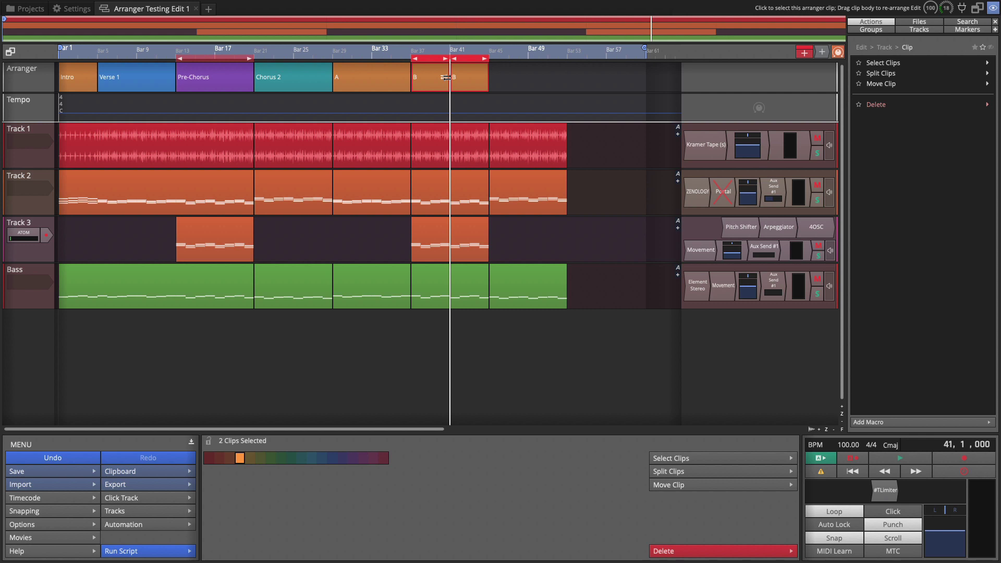
{"action": "left_click_drag", "start_coordinate": [447, 78], "coordinate": [547, 61]}
{"action": "left_click", "coordinate": [534, 114]}
- Insert copies of the B section at bars 37 and 41
{"action": "left_click", "coordinate": [546, 79]}
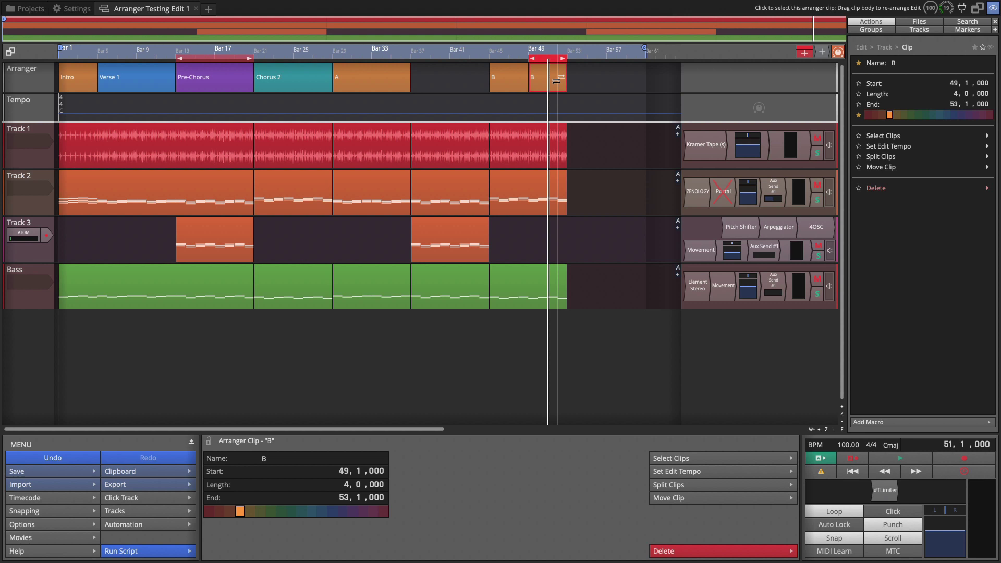
{"action": "left_click_drag", "start_coordinate": [556, 80], "coordinate": [413, 88]}
{"action": "left_click", "coordinate": [423, 96]}
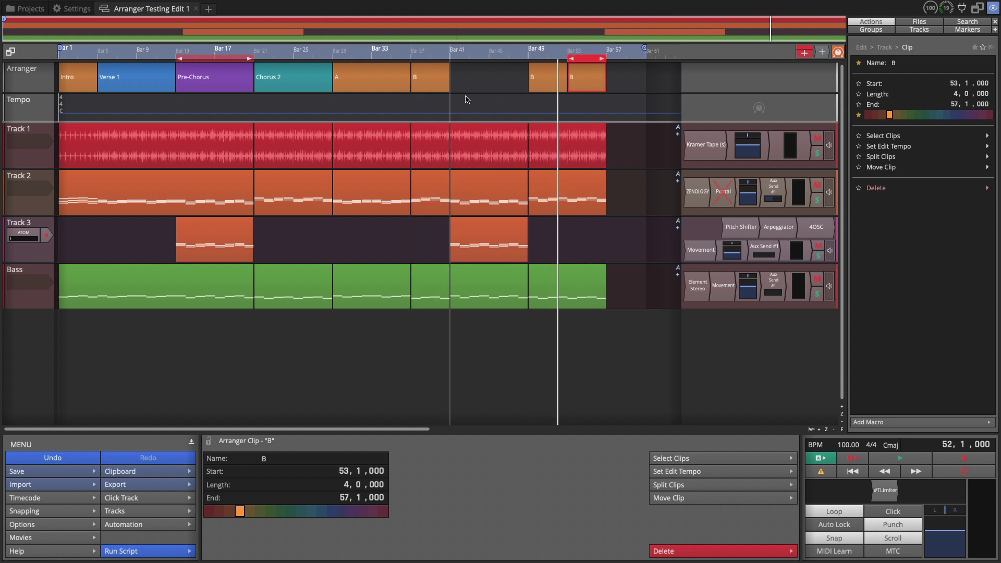
{"action": "left_click_drag", "start_coordinate": [505, 87], "coordinate": [462, 90]}
{"action": "left_click", "coordinate": [487, 98]}
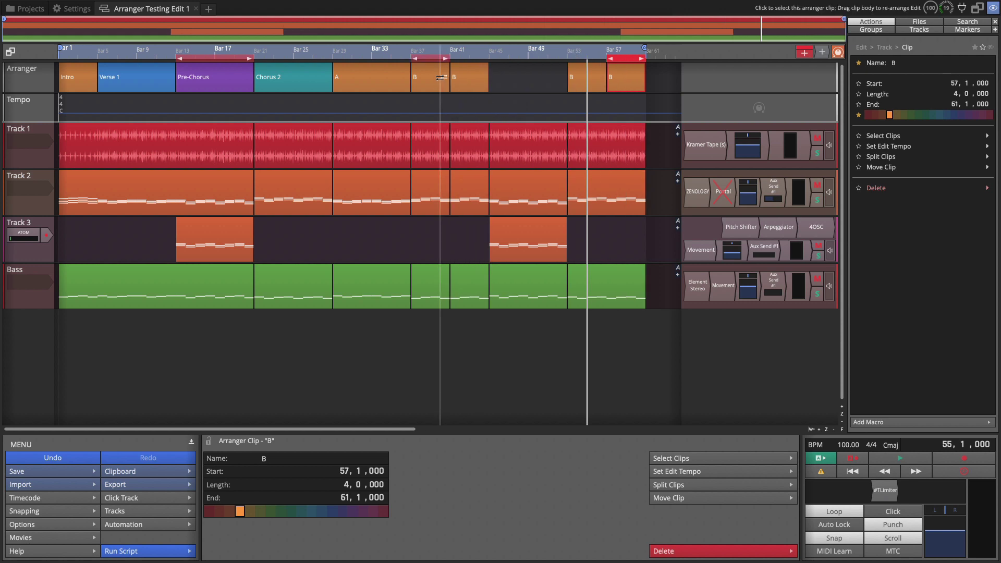
- Move the remaining B sections to start at bars 45 and 49, closing the gaps
{"action": "mouse_move", "coordinate": [437, 65]}
{"action": "left_mouse_down"}
{"action": "mouse_move", "coordinate": [577, 52]}
{"action": "mouse_move", "coordinate": [437, 57]}
{"action": "left_mouse_up"}
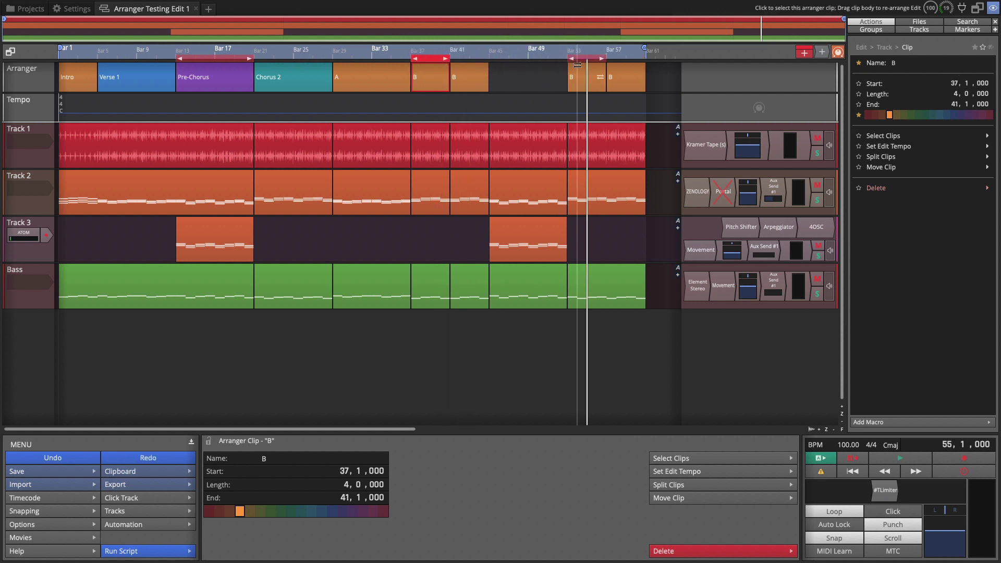
{"action": "left_click_drag", "start_coordinate": [585, 66], "coordinate": [507, 66]}
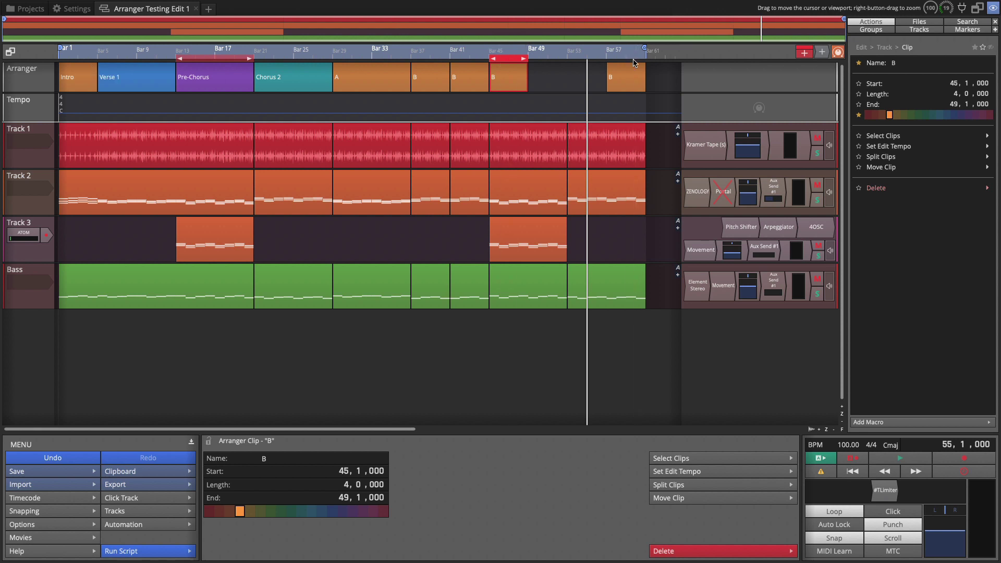
{"action": "left_click_drag", "start_coordinate": [629, 66], "coordinate": [550, 67]}
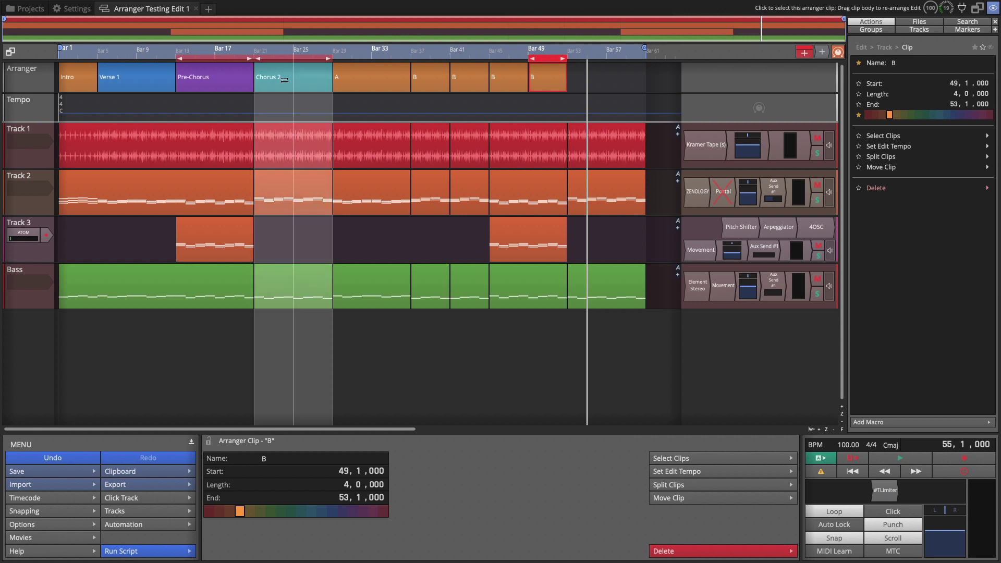
- Move Chorus 2 with its track clips to bar 13, just before the Pre-Chorus
{"action": "mouse_move", "coordinate": [285, 79]}
{"action": "left_mouse_down"}
{"action": "mouse_move", "coordinate": [159, 84]}
{"action": "mouse_move", "coordinate": [211, 84]}
{"action": "mouse_move", "coordinate": [180, 84]}
{"action": "left_mouse_up"}
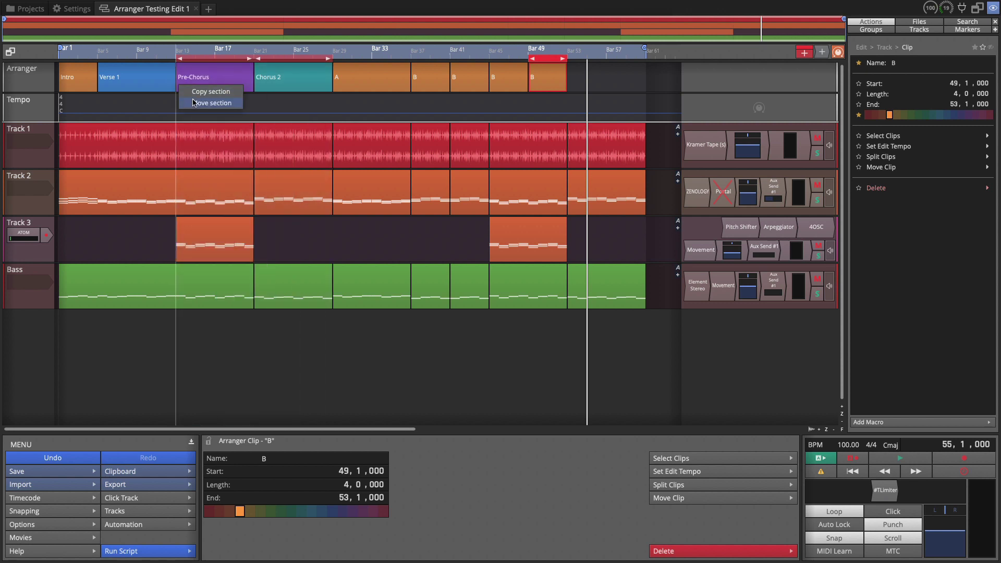
{"action": "left_click", "coordinate": [193, 103]}
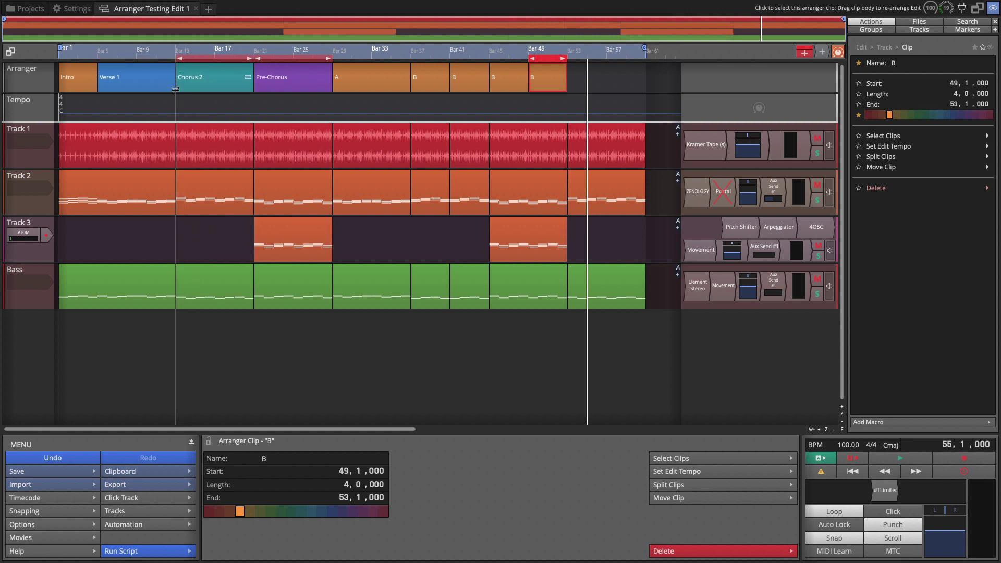